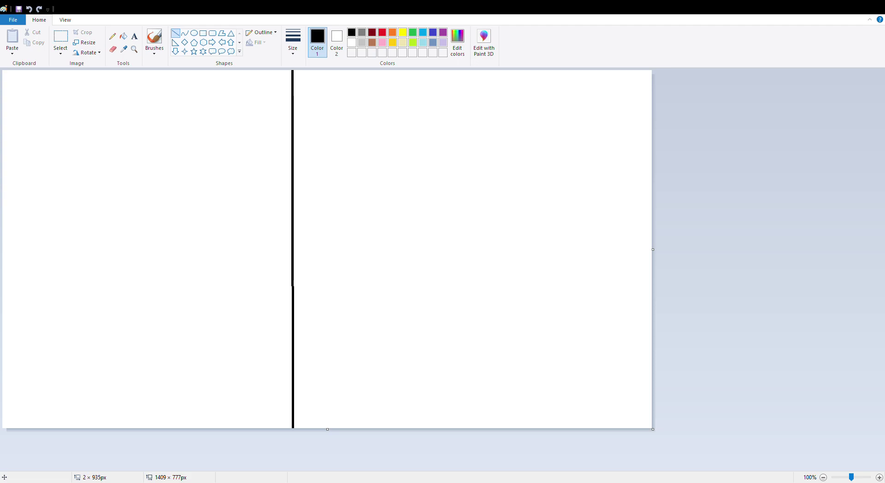
Finish the vertical divider line up to the canvas edge and draw a circular head about 441 × 438 px in the narrower half.
{"action": "left_click_drag", "start_coordinate": [294, 76], "coordinate": [294, 69]}
{"action": "left_click", "coordinate": [194, 33]}
{"action": "left_click_drag", "start_coordinate": [241, 297], "coordinate": [42, 95]}
{"action": "left_click_drag", "start_coordinate": [199, 221], "coordinate": [208, 221]}
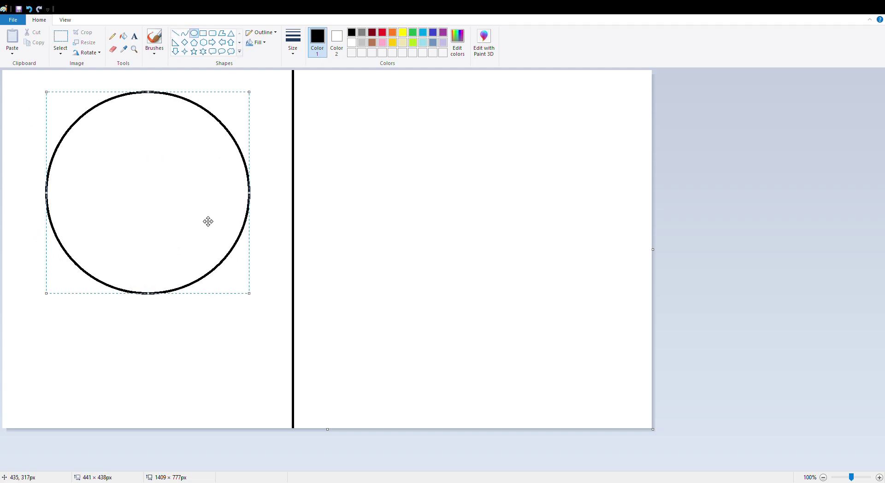
Pencil the face inside the circle: upper and lower lid lines with dot pupils for both eyes, a small nose and a straight mouth.
{"action": "left_click", "coordinate": [112, 36]}
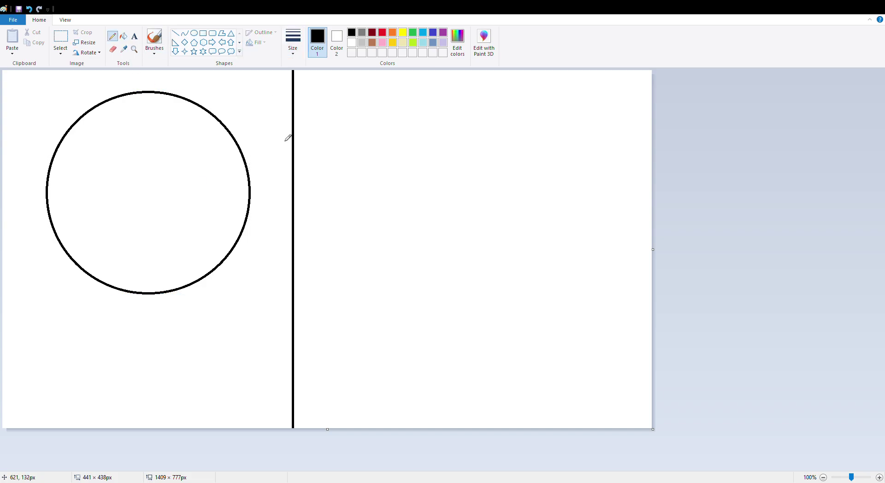
{"action": "mouse_move", "coordinate": [165, 175]}
{"action": "left_mouse_down"}
{"action": "mouse_move", "coordinate": [201, 191]}
{"action": "mouse_move", "coordinate": [239, 194]}
{"action": "left_mouse_up"}
{"action": "left_click_drag", "start_coordinate": [184, 224], "coordinate": [241, 222]}
{"action": "left_click_drag", "start_coordinate": [119, 228], "coordinate": [118, 239]}
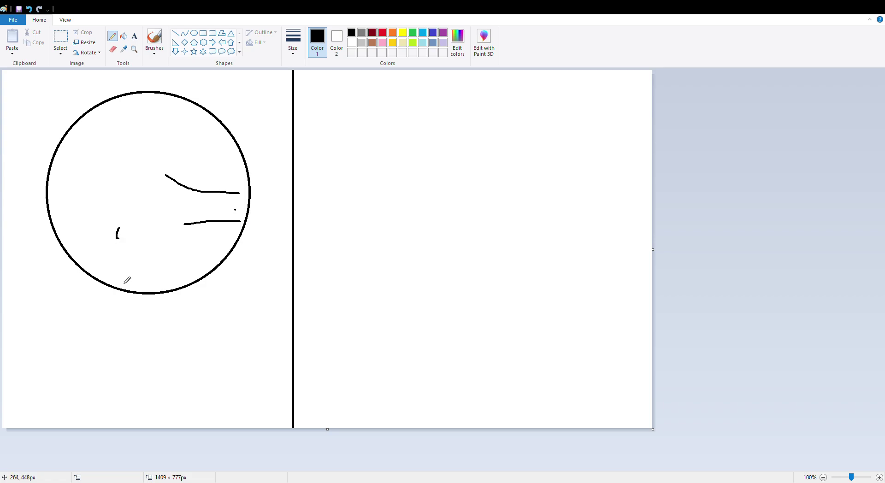
{"action": "left_click_drag", "start_coordinate": [118, 278], "coordinate": [173, 278]}
{"action": "left_click_drag", "start_coordinate": [107, 173], "coordinate": [62, 195]}
{"action": "left_click_drag", "start_coordinate": [107, 226], "coordinate": [58, 218]}
Draw the hair outline with jagged bangs around the head and erase small gaps in the circle inside the hair.
{"action": "mouse_move", "coordinate": [198, 103]}
{"action": "left_mouse_down"}
{"action": "mouse_move", "coordinate": [118, 88]}
{"action": "mouse_move", "coordinate": [72, 92]}
{"action": "mouse_move", "coordinate": [18, 173]}
{"action": "mouse_move", "coordinate": [22, 200]}
{"action": "mouse_move", "coordinate": [57, 267]}
{"action": "mouse_move", "coordinate": [96, 285]}
{"action": "mouse_move", "coordinate": [85, 238]}
{"action": "mouse_move", "coordinate": [112, 206]}
{"action": "mouse_move", "coordinate": [131, 201]}
{"action": "mouse_move", "coordinate": [140, 229]}
{"action": "mouse_move", "coordinate": [188, 190]}
{"action": "mouse_move", "coordinate": [205, 186]}
{"action": "mouse_move", "coordinate": [206, 203]}
{"action": "mouse_move", "coordinate": [229, 194]}
{"action": "mouse_move", "coordinate": [239, 218]}
{"action": "mouse_move", "coordinate": [208, 260]}
{"action": "mouse_move", "coordinate": [204, 294]}
{"action": "mouse_move", "coordinate": [238, 265]}
{"action": "mouse_move", "coordinate": [241, 240]}
{"action": "left_mouse_up"}
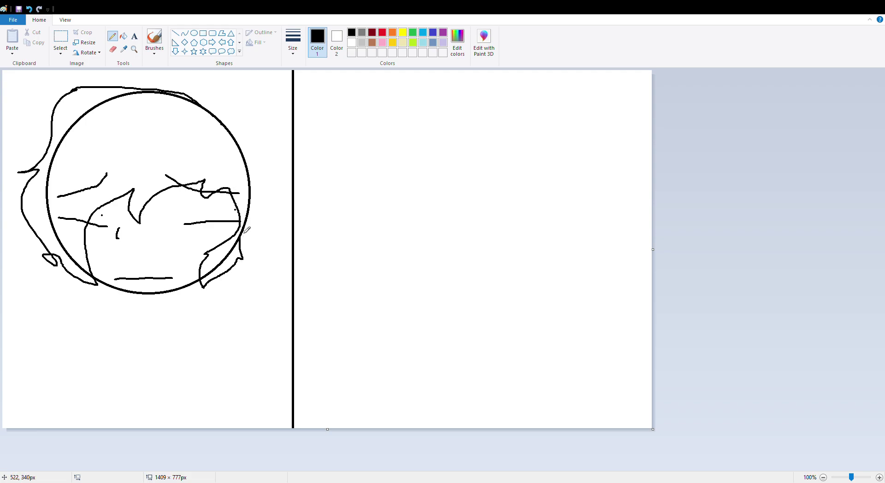
{"action": "left_click", "coordinate": [113, 49]}
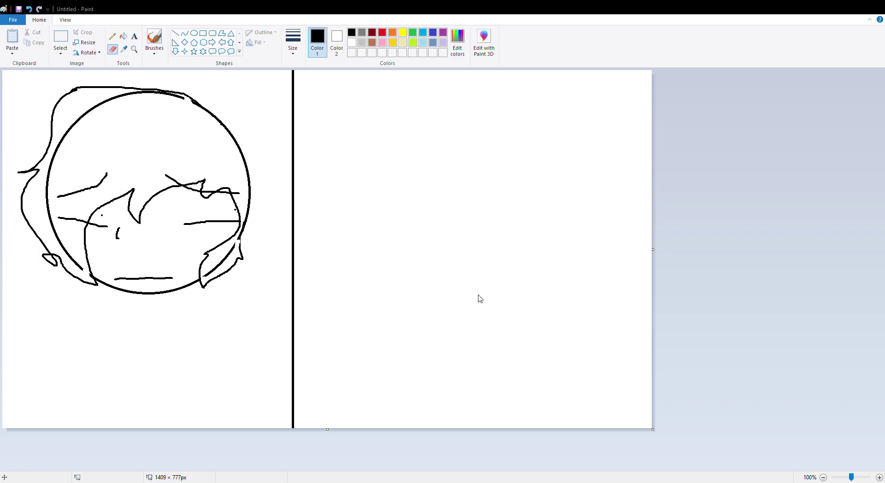
Add a custom near-black colour and fill the hair with it.
{"action": "left_click", "coordinate": [373, 313]}
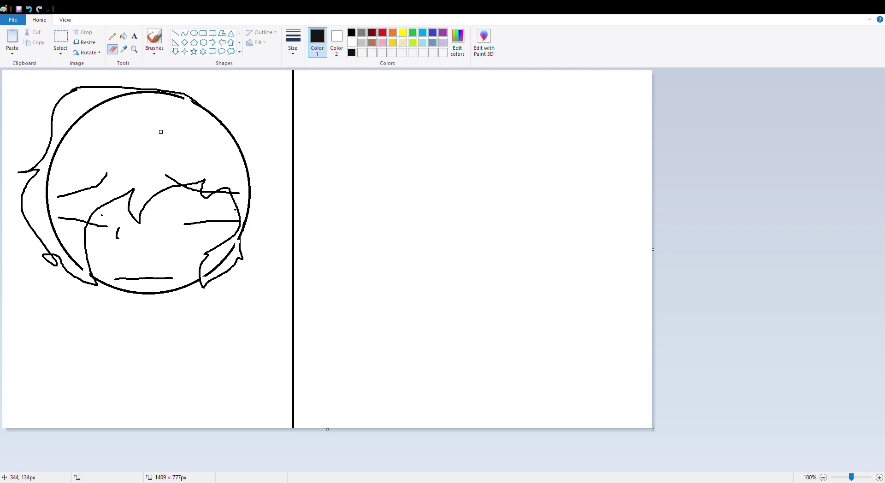
{"action": "left_click", "coordinate": [123, 36]}
{"action": "left_click", "coordinate": [121, 143]}
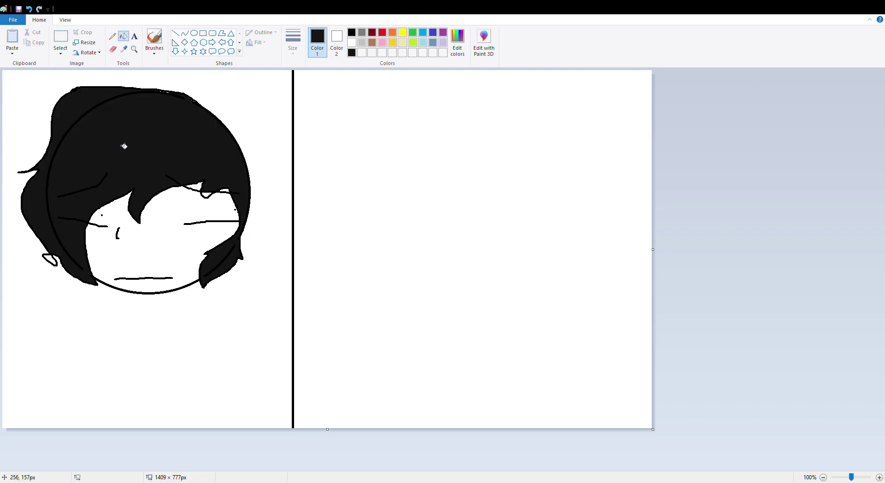
{"action": "left_click", "coordinate": [99, 111]}
{"action": "left_click", "coordinate": [226, 265]}
{"action": "left_click", "coordinate": [361, 32]}
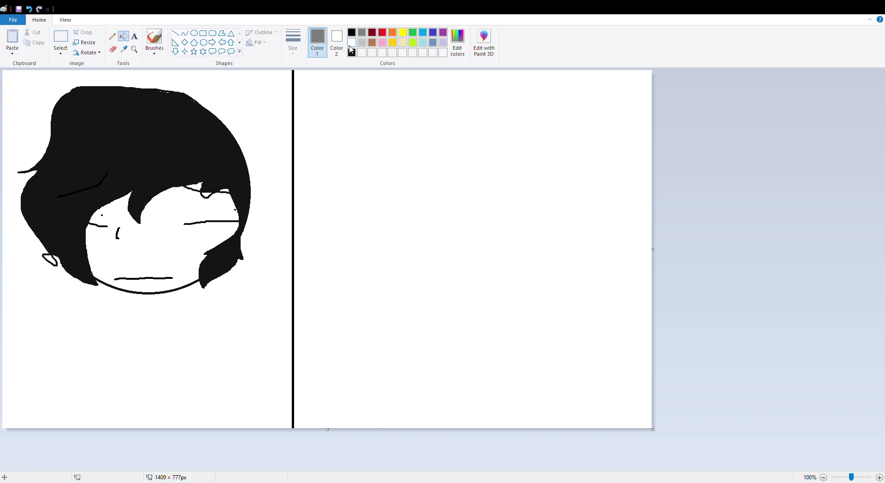
{"action": "left_click", "coordinate": [163, 258]}
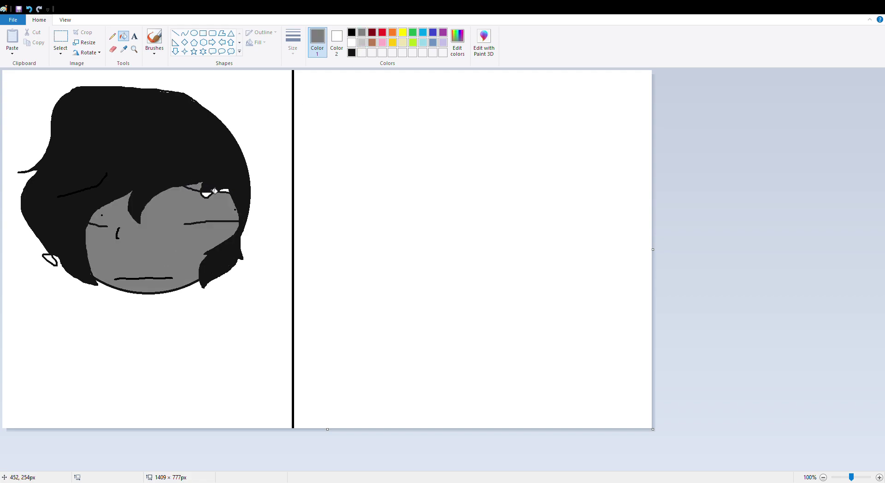
{"action": "left_click", "coordinate": [223, 190]}
{"action": "left_click", "coordinate": [30, 10]}
{"action": "left_click", "coordinate": [30, 10]}
{"action": "left_click", "coordinate": [30, 10]}
{"action": "left_click", "coordinate": [29, 9]}
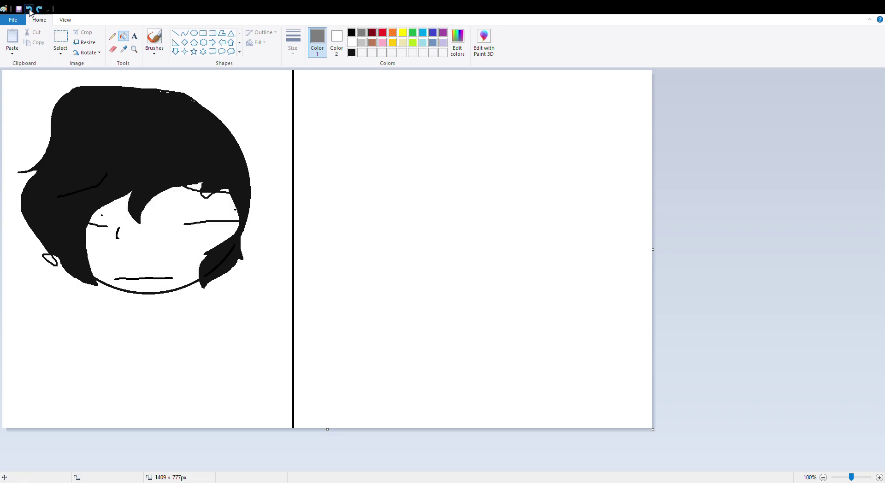
{"action": "left_click", "coordinate": [29, 10]}
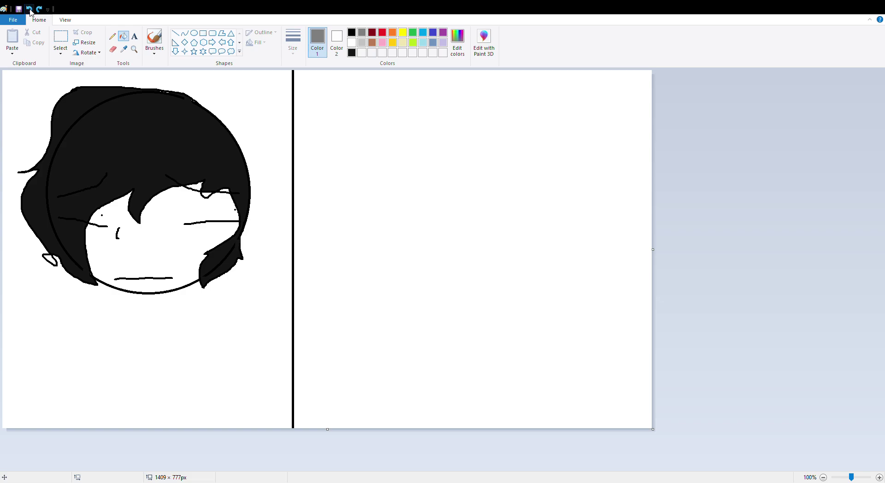
Erase the speckled strip along the hair's top edge and fill it and the small bang tip with the custom near-black.
{"action": "left_click", "coordinate": [112, 49]}
{"action": "left_click_drag", "start_coordinate": [137, 94], "coordinate": [184, 98]}
{"action": "left_click", "coordinate": [123, 36]}
{"action": "left_click", "coordinate": [351, 53]}
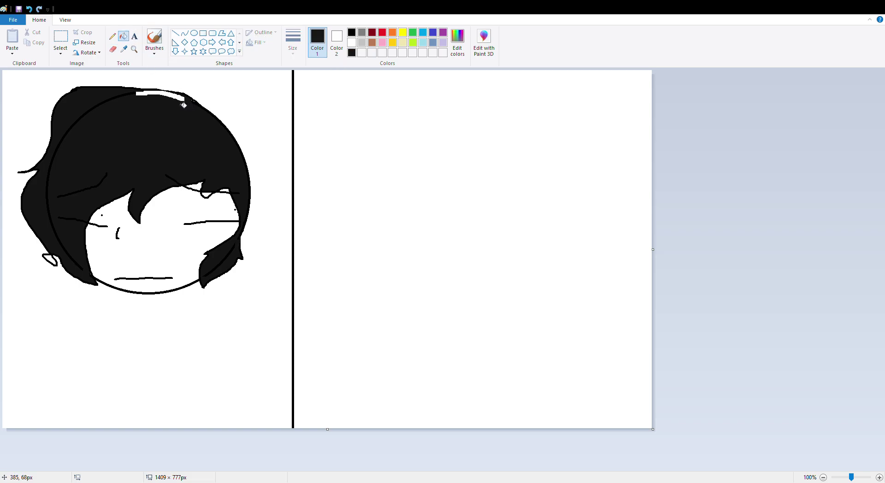
{"action": "left_click", "coordinate": [167, 102]}
{"action": "left_click", "coordinate": [123, 101]}
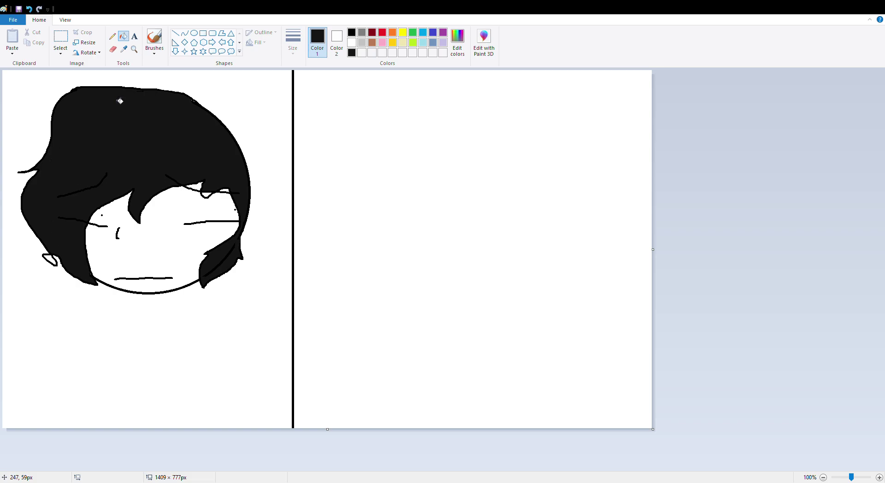
{"action": "left_click", "coordinate": [207, 195]}
{"action": "left_click", "coordinate": [29, 8]}
{"action": "left_click", "coordinate": [209, 199]}
Fill the face, including the small gap beneath the bangs, with dark gray.
{"action": "left_click", "coordinate": [363, 33]}
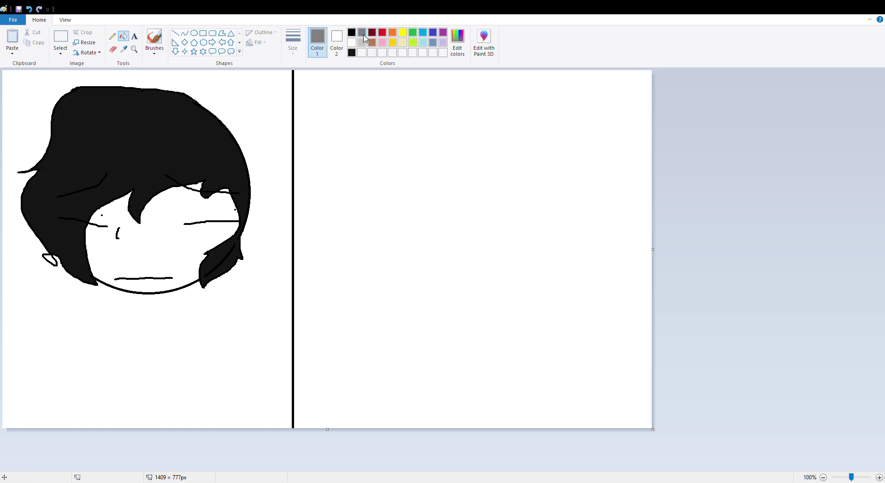
{"action": "left_click", "coordinate": [159, 249]}
{"action": "left_click", "coordinate": [228, 191]}
Erase white side edges to close both eye shapes and fill the enclosed eye areas with white.
{"action": "left_click", "coordinate": [114, 51]}
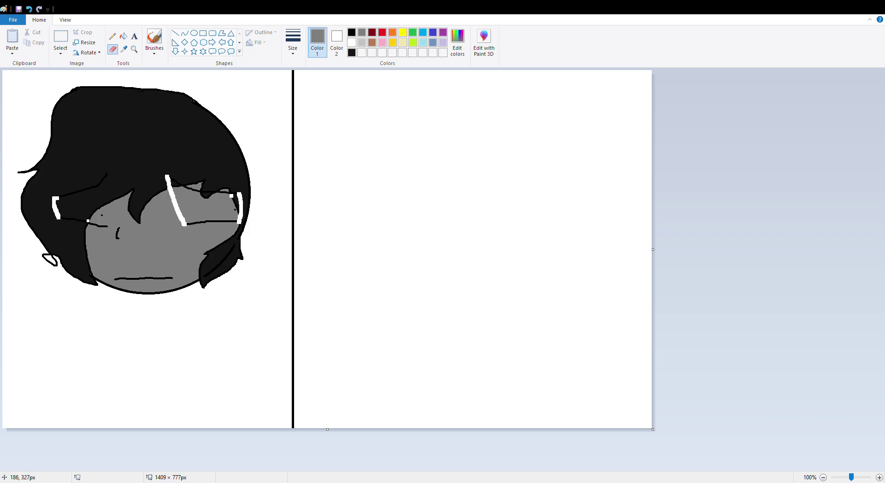
{"action": "left_click_drag", "start_coordinate": [109, 174], "coordinate": [111, 217]}
{"action": "left_click", "coordinate": [352, 42]}
{"action": "left_click", "coordinate": [126, 39]}
{"action": "left_click", "coordinate": [108, 208]}
{"action": "left_click", "coordinate": [78, 207]}
{"action": "left_click", "coordinate": [99, 219]}
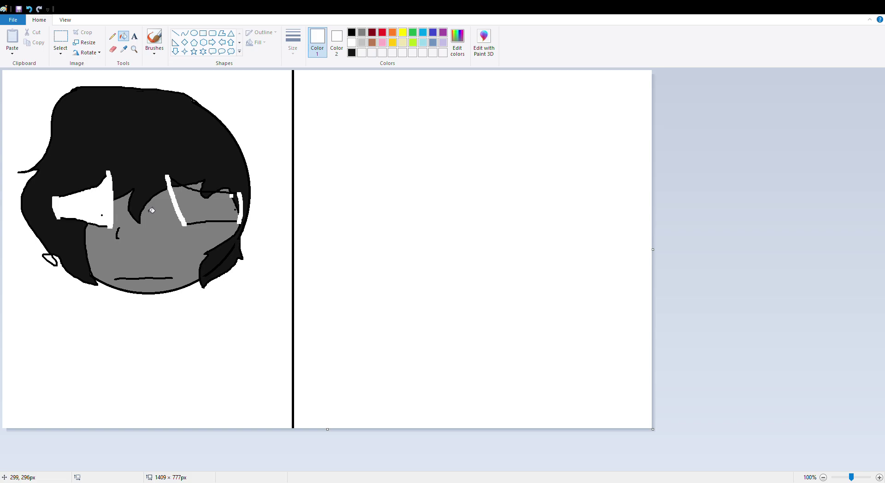
{"action": "left_click", "coordinate": [207, 207]}
{"action": "left_click", "coordinate": [239, 207]}
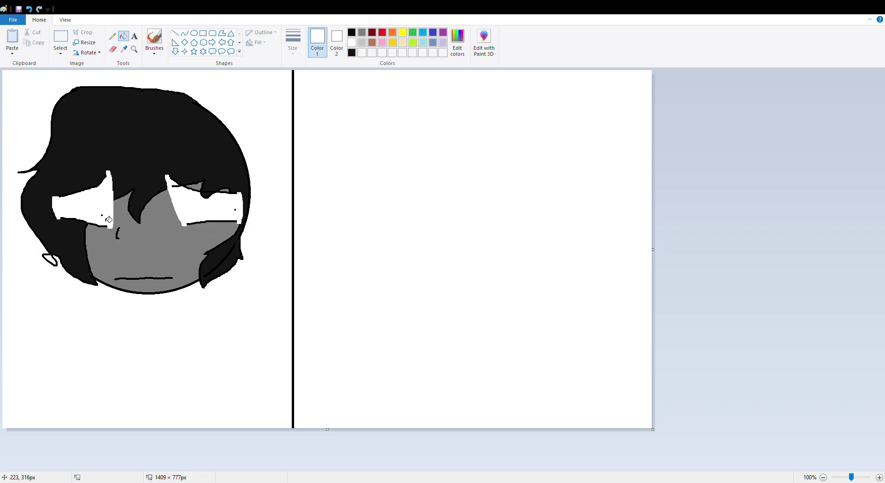
Paint over the pupil of the eye beside the nose in white and redraw it in black nearer the inner edge.
{"action": "left_click", "coordinate": [112, 36]}
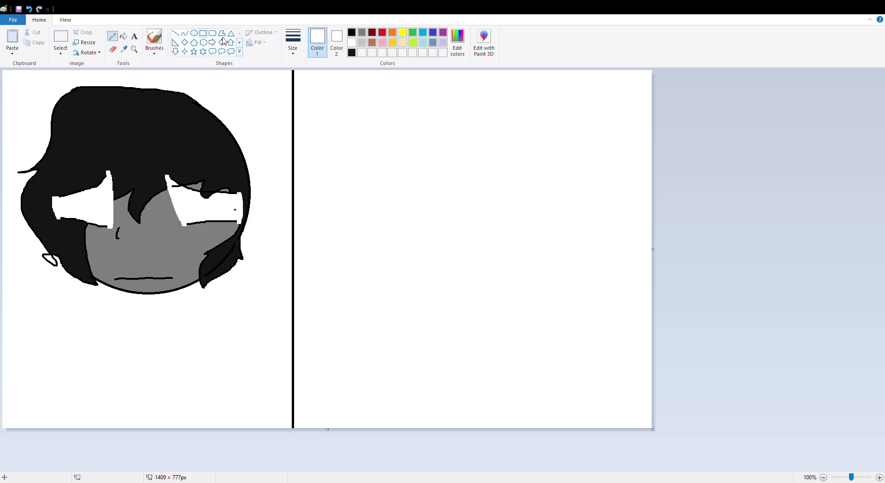
{"action": "left_click", "coordinate": [351, 32]}
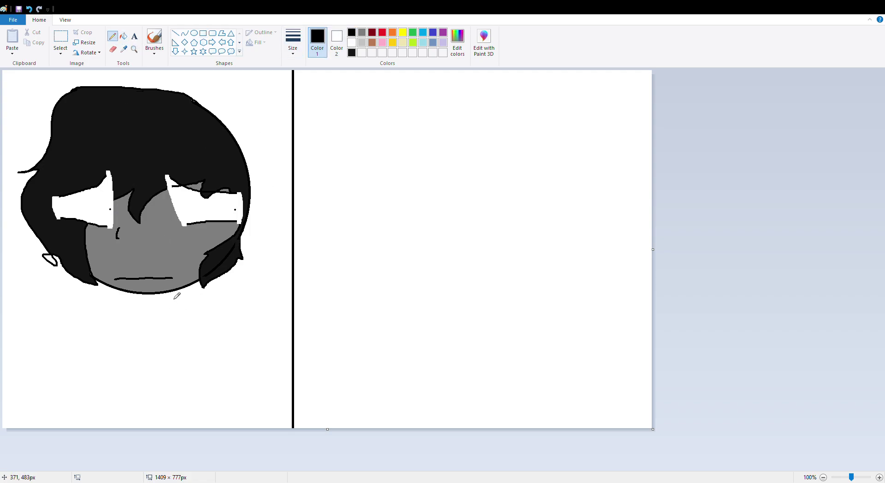
Pencil the shoulders, arms and torso in black beneath the head, with long hair strands running down both sides to the canvas edge.
{"action": "mouse_move", "coordinate": [205, 287]}
{"action": "left_mouse_down"}
{"action": "mouse_move", "coordinate": [207, 344]}
{"action": "mouse_move", "coordinate": [189, 446]}
{"action": "left_mouse_up"}
{"action": "left_click_drag", "start_coordinate": [178, 316], "coordinate": [159, 445]}
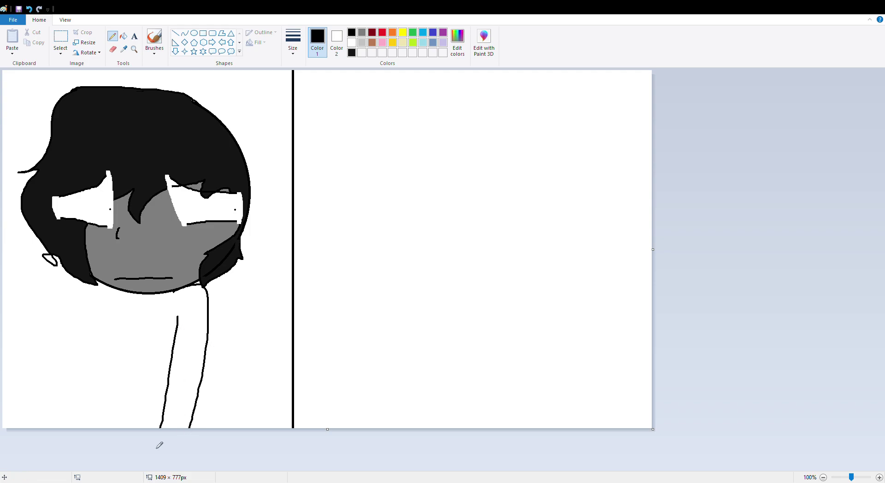
{"action": "mouse_move", "coordinate": [122, 310]}
{"action": "left_mouse_down"}
{"action": "mouse_move", "coordinate": [117, 362]}
{"action": "mouse_move", "coordinate": [90, 428]}
{"action": "left_mouse_up"}
{"action": "mouse_move", "coordinate": [119, 290]}
{"action": "left_mouse_down"}
{"action": "mouse_move", "coordinate": [100, 319]}
{"action": "mouse_move", "coordinate": [85, 435]}
{"action": "left_mouse_up"}
{"action": "left_click_drag", "start_coordinate": [228, 272], "coordinate": [244, 442]}
{"action": "mouse_move", "coordinate": [90, 283]}
{"action": "left_mouse_down"}
{"action": "mouse_move", "coordinate": [69, 348]}
{"action": "mouse_move", "coordinate": [76, 428]}
{"action": "left_mouse_up"}
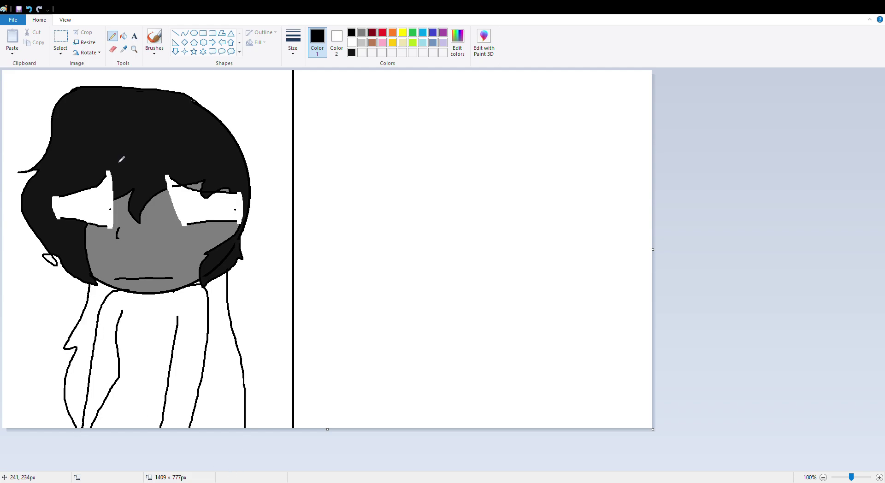
Fill the long hair beside the body with the custom near-black and the body with light gray.
{"action": "left_click", "coordinate": [123, 36]}
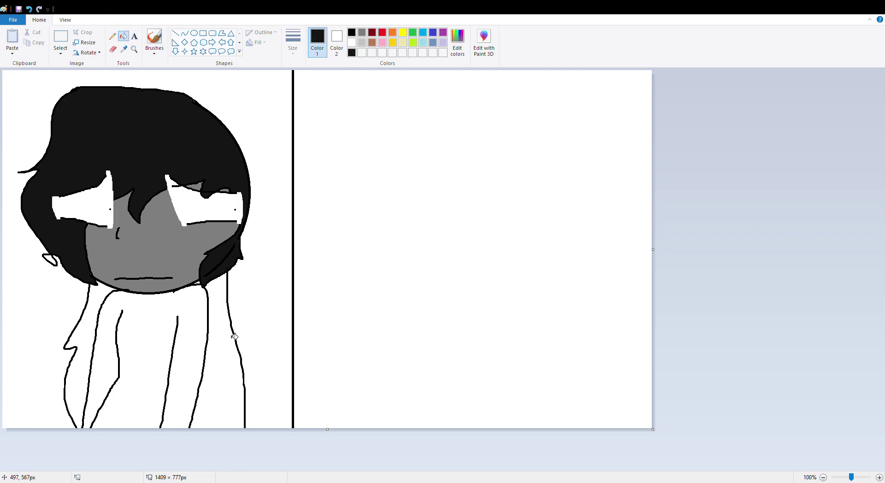
{"action": "left_click", "coordinate": [234, 360]}
{"action": "left_click", "coordinate": [75, 391]}
{"action": "left_click", "coordinate": [362, 43]}
{"action": "left_click", "coordinate": [164, 347]}
Draw dark gray cuff lines across both forearms.
{"action": "left_click", "coordinate": [362, 33]}
{"action": "left_click", "coordinate": [112, 36]}
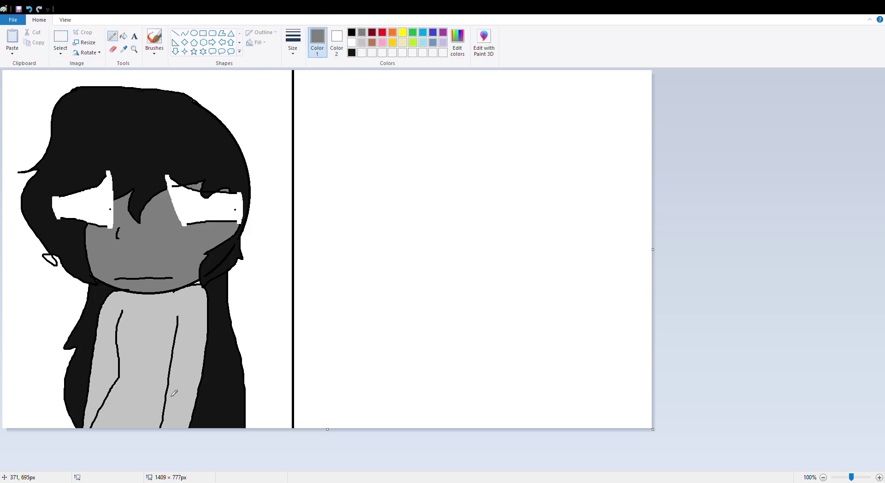
{"action": "left_click_drag", "start_coordinate": [168, 392], "coordinate": [191, 397]}
{"action": "left_click_drag", "start_coordinate": [91, 395], "coordinate": [103, 394]}
{"action": "left_click", "coordinate": [123, 36]}
{"action": "left_click", "coordinate": [186, 425]}
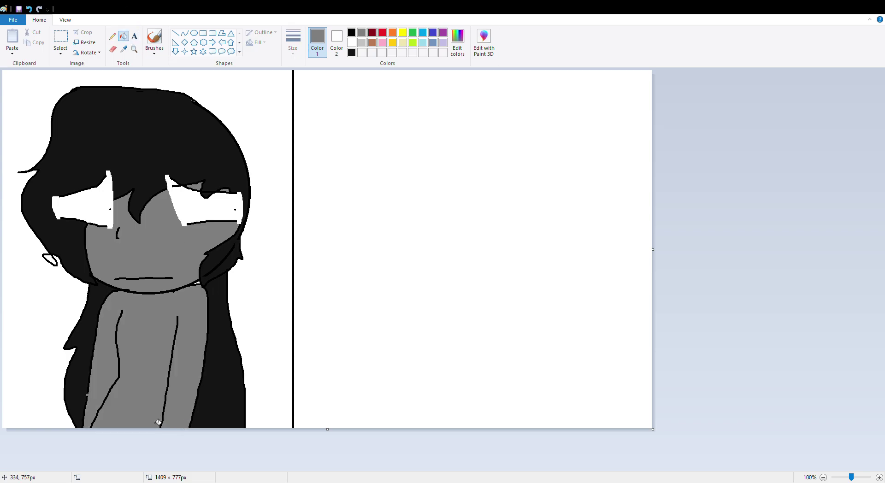
{"action": "left_click", "coordinate": [29, 9]}
Close the gap in the cuff line that stops short of the sleeve edge and fill both forearms below the cuffs with dark gray.
{"action": "left_click", "coordinate": [112, 36]}
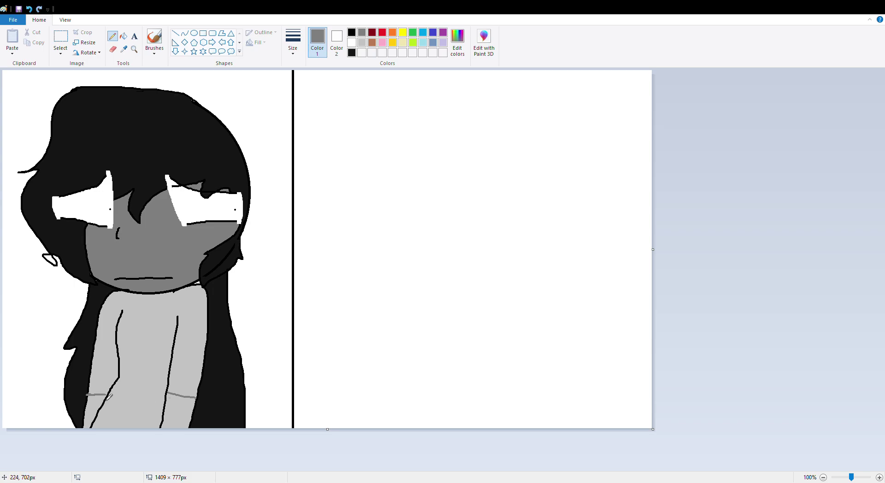
{"action": "left_click", "coordinate": [123, 36]}
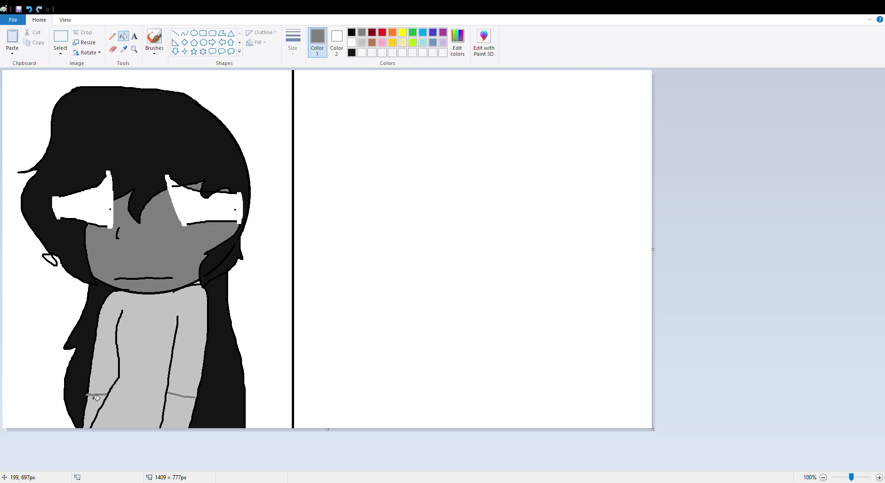
{"action": "left_click", "coordinate": [96, 406]}
{"action": "left_click", "coordinate": [174, 419]}
Draw a curved neckline under the chin in dark gray and fill it with the same colour.
{"action": "left_click", "coordinate": [112, 36]}
{"action": "mouse_move", "coordinate": [131, 294]}
{"action": "left_mouse_down"}
{"action": "mouse_move", "coordinate": [153, 314]}
{"action": "mouse_move", "coordinate": [175, 292]}
{"action": "left_mouse_up"}
{"action": "left_click", "coordinate": [123, 36]}
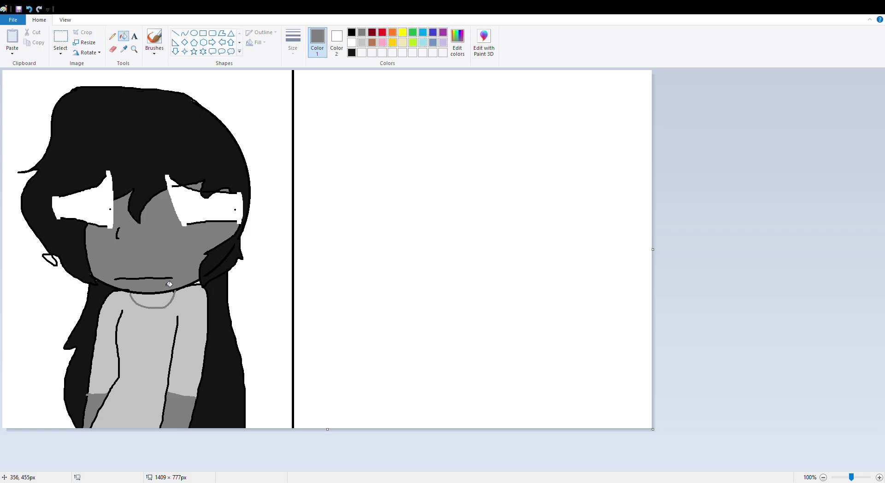
{"action": "left_click", "coordinate": [155, 301]}
Outline the neckline and both sleeve cuffs in black with the pencil.
{"action": "left_click", "coordinate": [112, 35]}
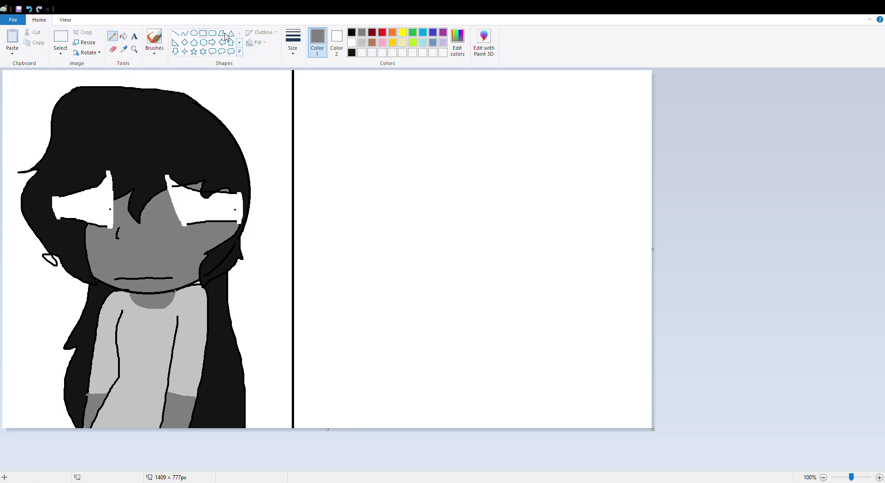
{"action": "left_click", "coordinate": [351, 32]}
{"action": "mouse_move", "coordinate": [142, 311]}
{"action": "left_mouse_down"}
{"action": "mouse_move", "coordinate": [161, 312]}
{"action": "mouse_move", "coordinate": [177, 296]}
{"action": "left_mouse_up"}
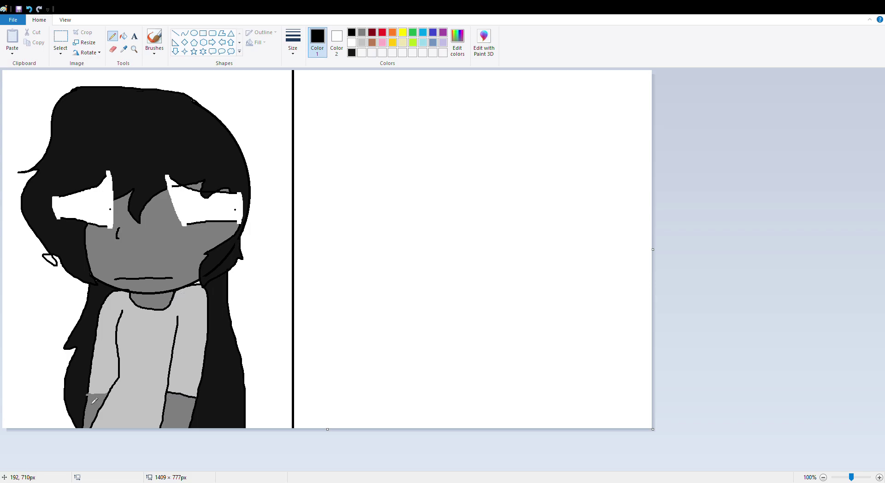
{"action": "left_click_drag", "start_coordinate": [87, 394], "coordinate": [105, 393]}
Draw a black oval head about 323 × 339 px in the empty wider half of the canvas.
{"action": "left_click", "coordinate": [194, 33]}
{"action": "mouse_move", "coordinate": [527, 88]}
{"action": "left_mouse_down"}
{"action": "mouse_move", "coordinate": [441, 198]}
{"action": "mouse_move", "coordinate": [377, 256]}
{"action": "mouse_move", "coordinate": [415, 226]}
{"action": "mouse_move", "coordinate": [377, 243]}
{"action": "left_mouse_up"}
Pencil a curved, toothy grin near the second head's chin and a jagged hair outline with bangs around the head.
{"action": "left_click", "coordinate": [112, 36]}
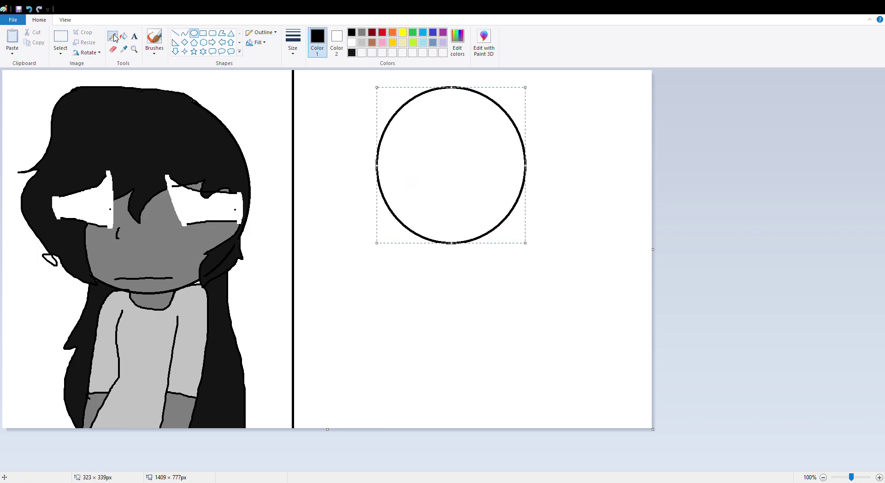
{"action": "mouse_move", "coordinate": [486, 233]}
{"action": "left_mouse_down"}
{"action": "mouse_move", "coordinate": [451, 238]}
{"action": "mouse_move", "coordinate": [426, 214]}
{"action": "mouse_move", "coordinate": [483, 232]}
{"action": "left_mouse_up"}
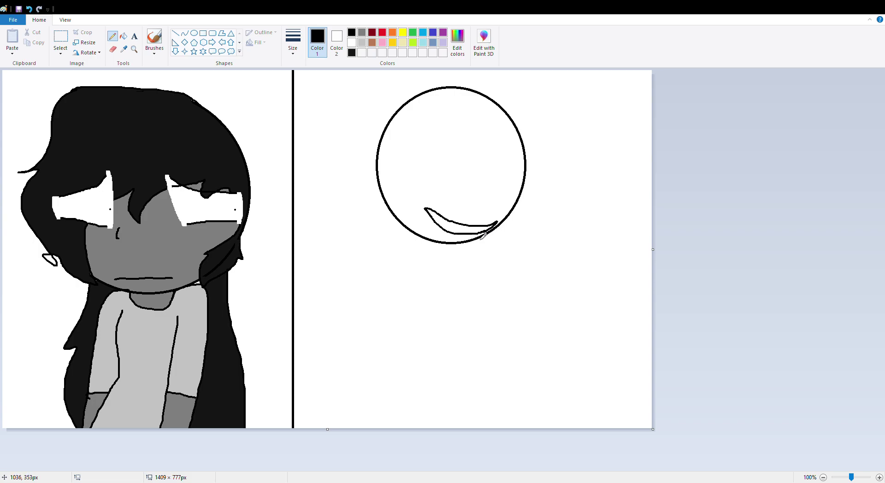
{"action": "mouse_move", "coordinate": [433, 222]}
{"action": "left_mouse_down"}
{"action": "mouse_move", "coordinate": [434, 211]}
{"action": "mouse_move", "coordinate": [446, 235]}
{"action": "left_mouse_up"}
{"action": "mouse_move", "coordinate": [437, 90]}
{"action": "left_mouse_down"}
{"action": "mouse_move", "coordinate": [463, 86]}
{"action": "mouse_move", "coordinate": [546, 119]}
{"action": "mouse_move", "coordinate": [537, 121]}
{"action": "mouse_move", "coordinate": [555, 203]}
{"action": "mouse_move", "coordinate": [548, 199]}
{"action": "mouse_move", "coordinate": [509, 237]}
{"action": "mouse_move", "coordinate": [495, 201]}
{"action": "mouse_move", "coordinate": [457, 163]}
{"action": "mouse_move", "coordinate": [428, 210]}
{"action": "mouse_move", "coordinate": [413, 207]}
{"action": "mouse_move", "coordinate": [408, 242]}
{"action": "mouse_move", "coordinate": [388, 240]}
{"action": "mouse_move", "coordinate": [377, 172]}
{"action": "left_mouse_up"}
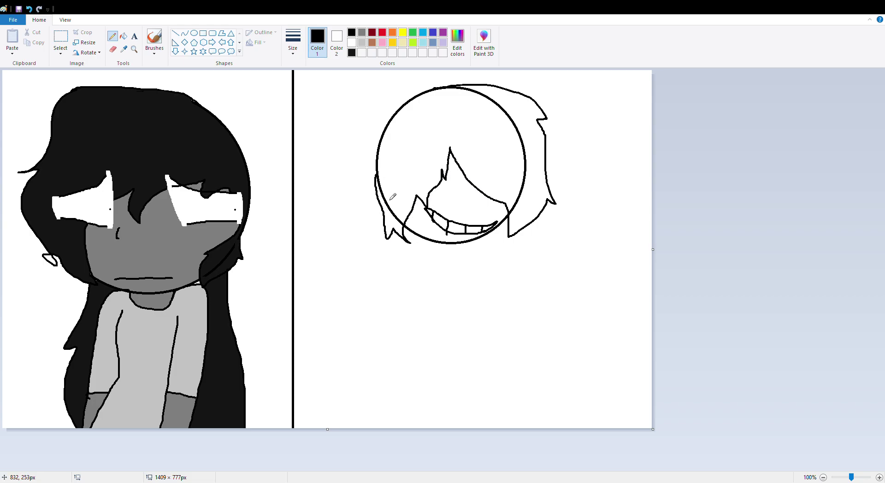
Draw the second character's neck, a folded collar around it and an outer arm line slanting down to the canvas edge.
{"action": "mouse_move", "coordinate": [426, 241]}
{"action": "left_mouse_down"}
{"action": "mouse_move", "coordinate": [421, 265]}
{"action": "mouse_move", "coordinate": [409, 266]}
{"action": "left_mouse_up"}
{"action": "mouse_move", "coordinate": [459, 240]}
{"action": "left_mouse_down"}
{"action": "mouse_move", "coordinate": [466, 253]}
{"action": "mouse_move", "coordinate": [454, 272]}
{"action": "mouse_move", "coordinate": [463, 244]}
{"action": "mouse_move", "coordinate": [473, 264]}
{"action": "mouse_move", "coordinate": [447, 284]}
{"action": "mouse_move", "coordinate": [417, 251]}
{"action": "mouse_move", "coordinate": [413, 278]}
{"action": "mouse_move", "coordinate": [444, 284]}
{"action": "mouse_move", "coordinate": [381, 310]}
{"action": "mouse_move", "coordinate": [303, 462]}
{"action": "left_mouse_up"}
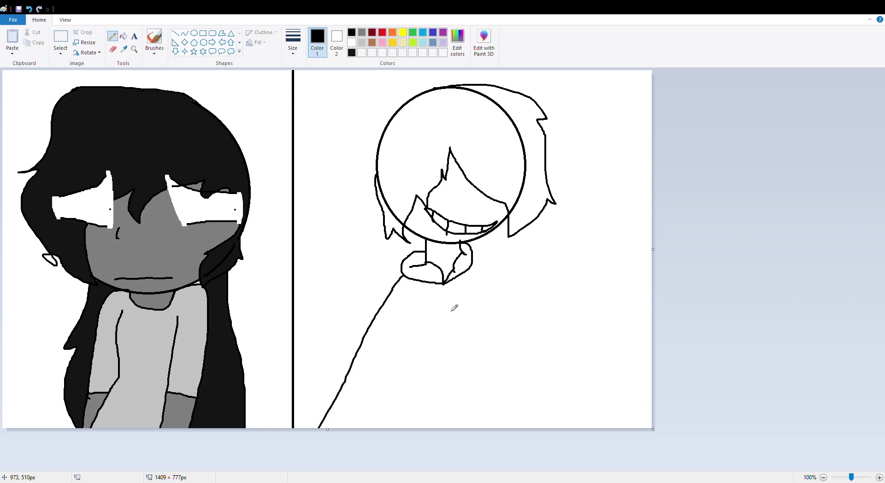
Pencil the second character's torso sides, a narrow waistband, flared lower-body lines and the inner arm line down to the canvas edge.
{"action": "mouse_move", "coordinate": [469, 287]}
{"action": "left_mouse_down"}
{"action": "mouse_move", "coordinate": [465, 333]}
{"action": "mouse_move", "coordinate": [484, 385]}
{"action": "left_mouse_up"}
{"action": "mouse_move", "coordinate": [416, 293]}
{"action": "left_mouse_down"}
{"action": "mouse_move", "coordinate": [405, 315]}
{"action": "mouse_move", "coordinate": [419, 348]}
{"action": "mouse_move", "coordinate": [473, 348]}
{"action": "left_mouse_up"}
{"action": "left_click_drag", "start_coordinate": [417, 348], "coordinate": [474, 360]}
{"action": "left_click_drag", "start_coordinate": [416, 357], "coordinate": [349, 457]}
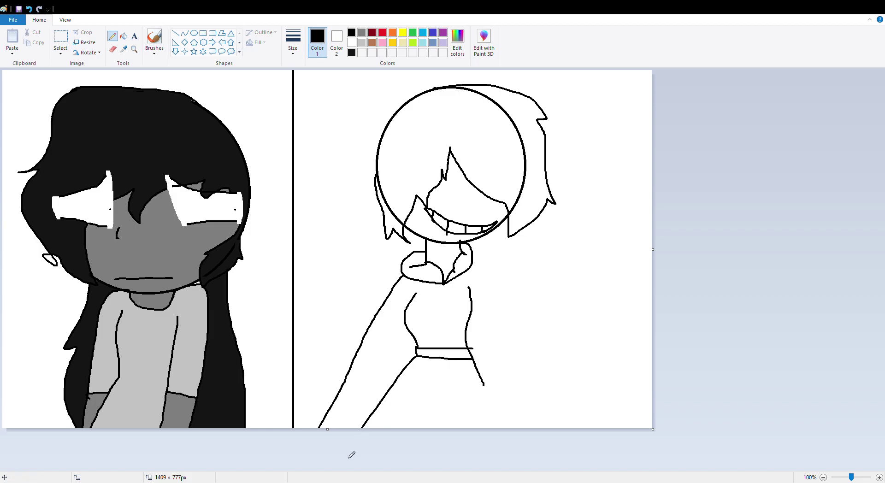
{"action": "left_click_drag", "start_coordinate": [481, 380], "coordinate": [495, 429]}
{"action": "left_click_drag", "start_coordinate": [421, 281], "coordinate": [398, 336]}
{"action": "left_click_drag", "start_coordinate": [387, 384], "coordinate": [371, 457]}
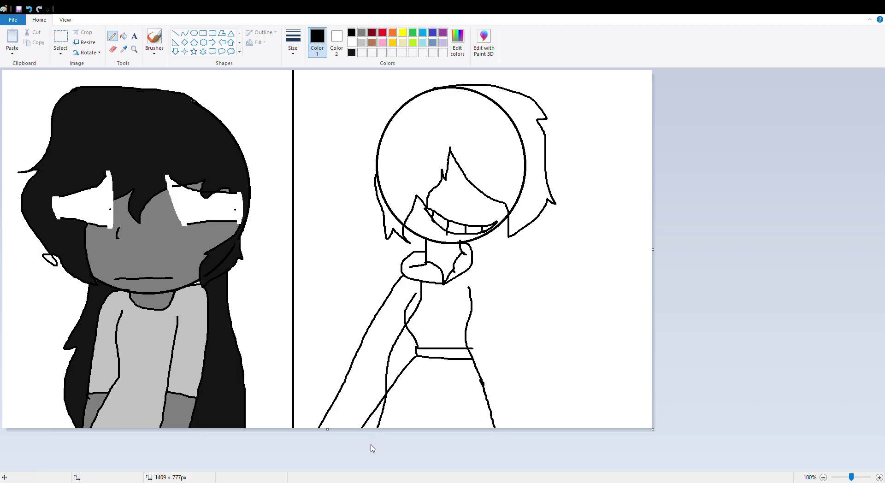
Pencil the second character's near sleeve and cuff, the far arm, and a large curved blade with a handle beside it.
{"action": "mouse_move", "coordinate": [407, 340]}
{"action": "left_mouse_down"}
{"action": "mouse_move", "coordinate": [398, 355]}
{"action": "mouse_move", "coordinate": [412, 365]}
{"action": "mouse_move", "coordinate": [387, 390]}
{"action": "left_mouse_up"}
{"action": "mouse_move", "coordinate": [466, 268]}
{"action": "left_mouse_down"}
{"action": "mouse_move", "coordinate": [488, 346]}
{"action": "mouse_move", "coordinate": [467, 358]}
{"action": "mouse_move", "coordinate": [498, 382]}
{"action": "mouse_move", "coordinate": [521, 453]}
{"action": "left_mouse_up"}
{"action": "mouse_move", "coordinate": [513, 422]}
{"action": "left_mouse_down"}
{"action": "mouse_move", "coordinate": [521, 399]}
{"action": "mouse_move", "coordinate": [539, 407]}
{"action": "mouse_move", "coordinate": [570, 392]}
{"action": "mouse_move", "coordinate": [582, 406]}
{"action": "mouse_move", "coordinate": [526, 443]}
{"action": "left_mouse_up"}
{"action": "mouse_move", "coordinate": [580, 408]}
{"action": "left_mouse_down"}
{"action": "mouse_move", "coordinate": [622, 419]}
{"action": "mouse_move", "coordinate": [613, 359]}
{"action": "mouse_move", "coordinate": [574, 298]}
{"action": "mouse_move", "coordinate": [481, 271]}
{"action": "mouse_move", "coordinate": [533, 320]}
{"action": "mouse_move", "coordinate": [570, 399]}
{"action": "left_mouse_up"}
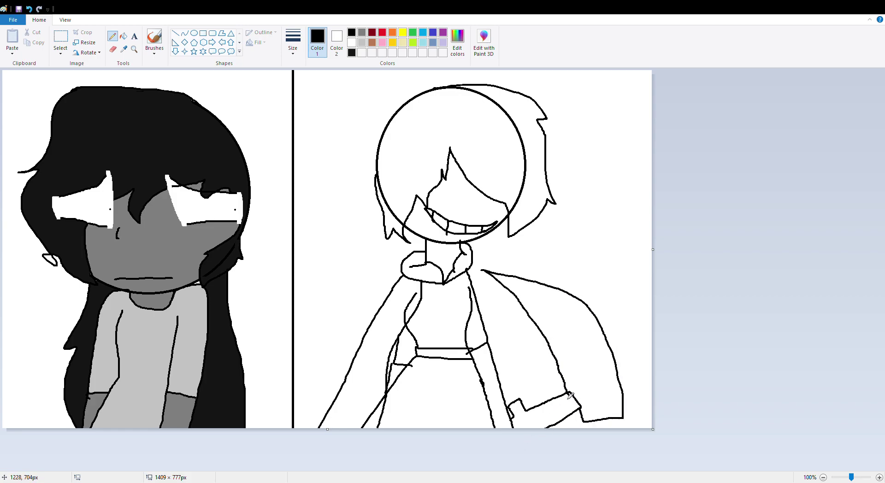
Pencil the inner and outer edges of the cloak panel over the far arm and erase bits of the overlapping shoulder lines.
{"action": "left_click_drag", "start_coordinate": [456, 287], "coordinate": [512, 409]}
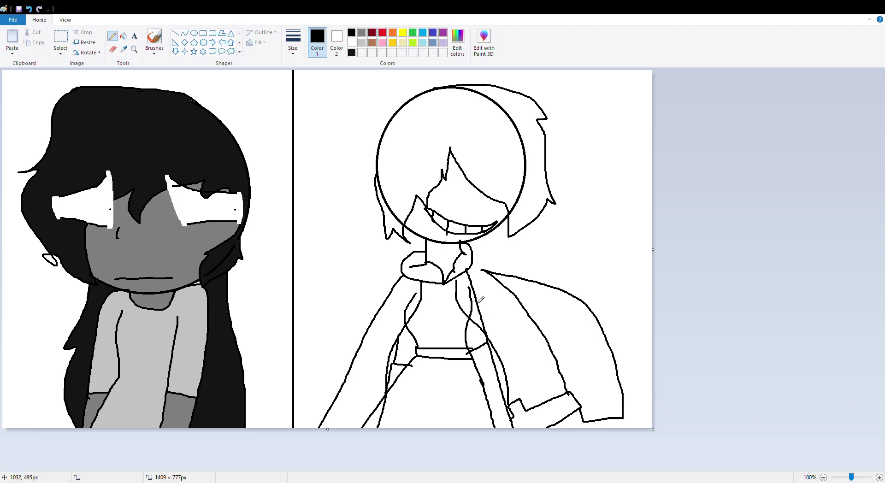
{"action": "mouse_move", "coordinate": [455, 277]}
{"action": "left_mouse_down"}
{"action": "mouse_move", "coordinate": [517, 345]}
{"action": "mouse_move", "coordinate": [544, 408]}
{"action": "left_mouse_up"}
{"action": "left_click", "coordinate": [112, 50]}
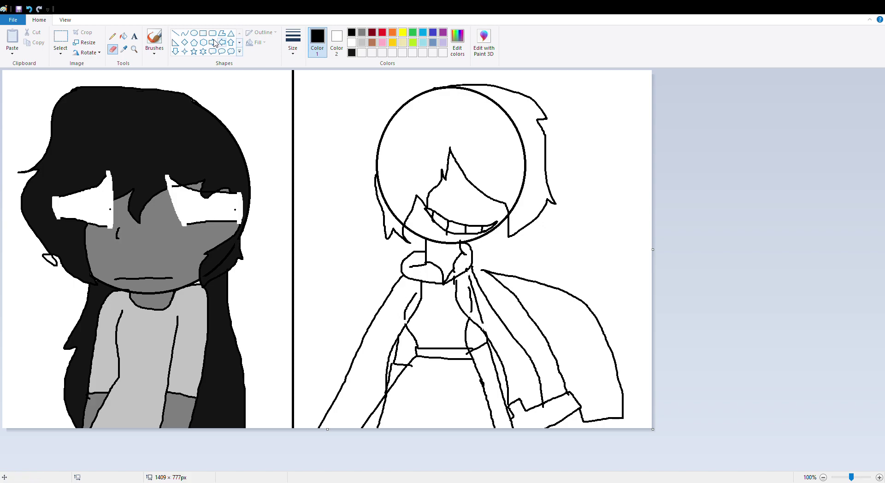
Fill all sections of the second character's hair around the head with the near-black custom colour.
{"action": "left_click", "coordinate": [123, 36]}
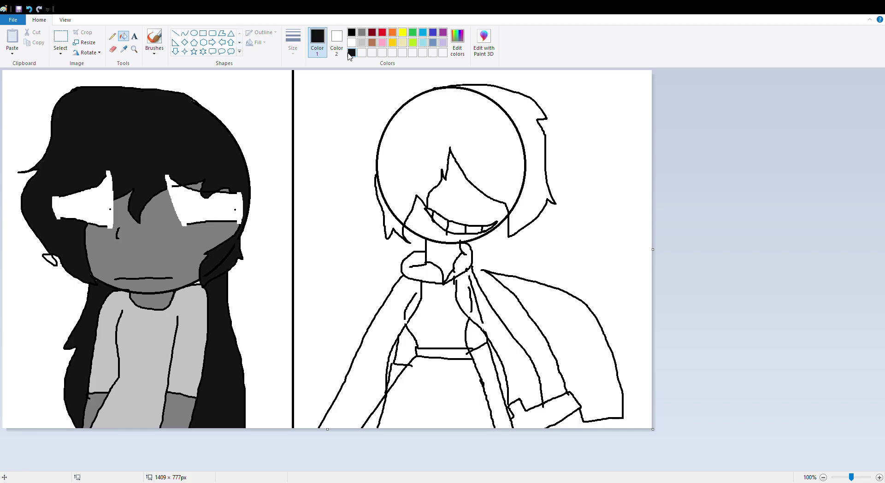
{"action": "left_click", "coordinate": [449, 141]}
{"action": "left_click", "coordinate": [514, 118]}
{"action": "left_click", "coordinate": [392, 225]}
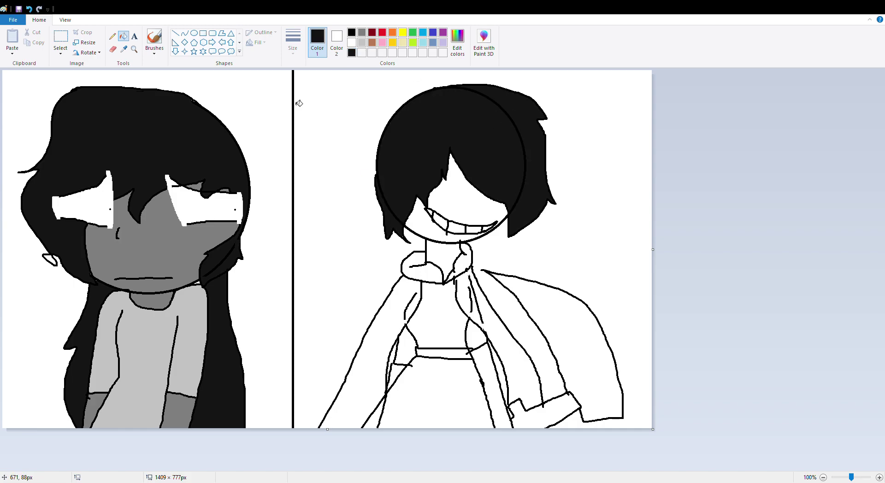
Pencil long black hair outlines hanging down both sides of the second character's neck and fill them with near-black.
{"action": "left_click", "coordinate": [112, 35]}
{"action": "left_click", "coordinate": [352, 32]}
{"action": "mouse_move", "coordinate": [378, 207]}
{"action": "left_mouse_down"}
{"action": "mouse_move", "coordinate": [342, 272]}
{"action": "mouse_move", "coordinate": [366, 331]}
{"action": "left_mouse_up"}
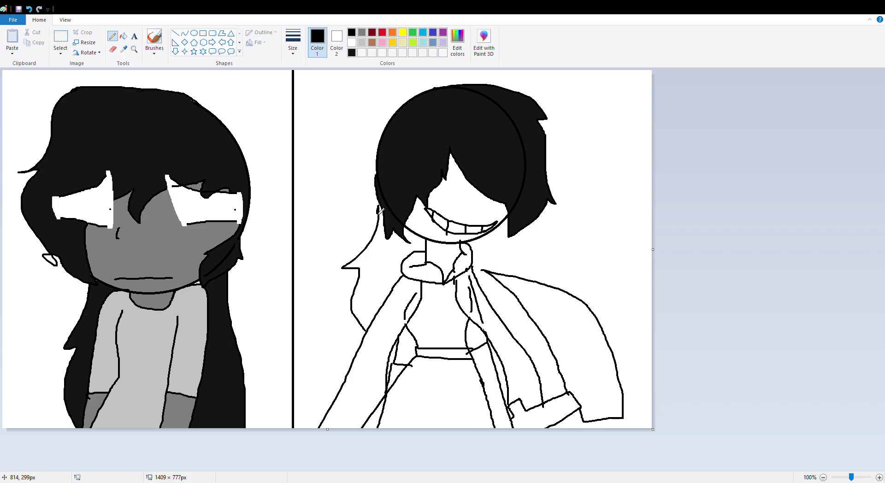
{"action": "left_click_drag", "start_coordinate": [488, 234], "coordinate": [486, 302]}
{"action": "left_click", "coordinate": [123, 36]}
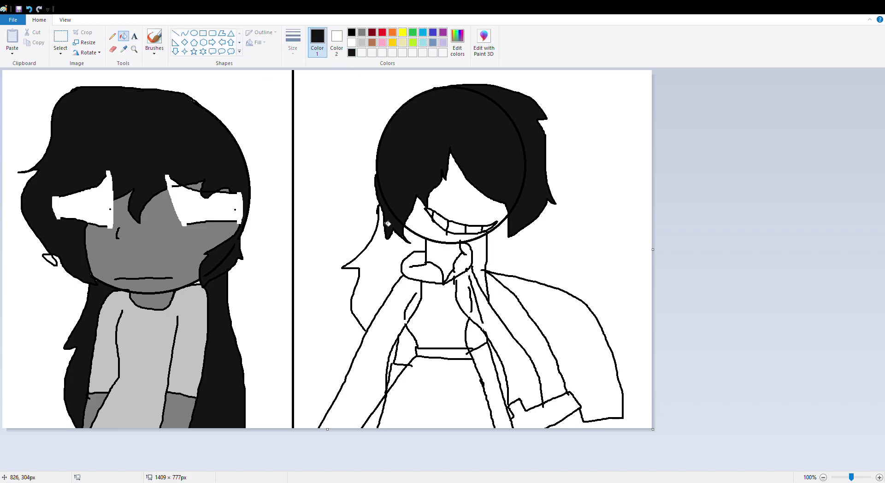
{"action": "left_click", "coordinate": [398, 267]}
{"action": "left_click", "coordinate": [475, 256]}
Fill the second character's face, neck and both visible arms with pale yellow.
{"action": "left_click", "coordinate": [402, 43]}
{"action": "left_click", "coordinate": [455, 190]}
{"action": "left_click", "coordinate": [429, 229]}
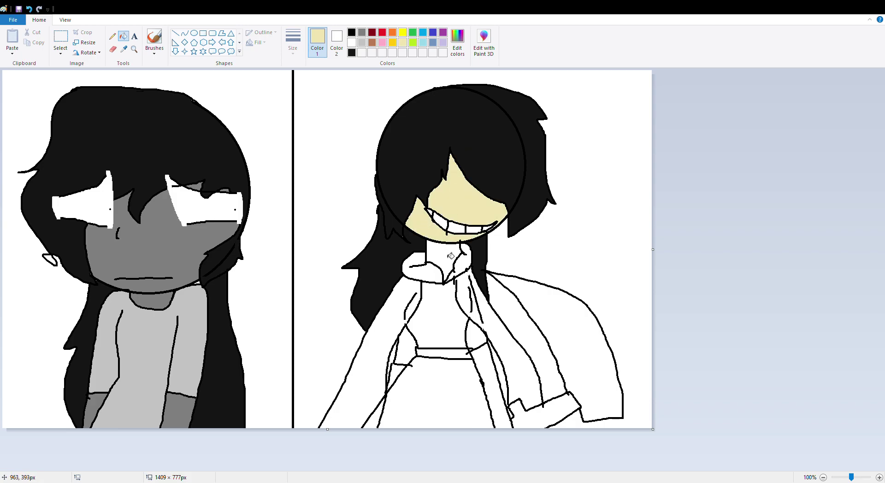
{"action": "left_click", "coordinate": [449, 257]}
{"action": "left_click", "coordinate": [394, 381]}
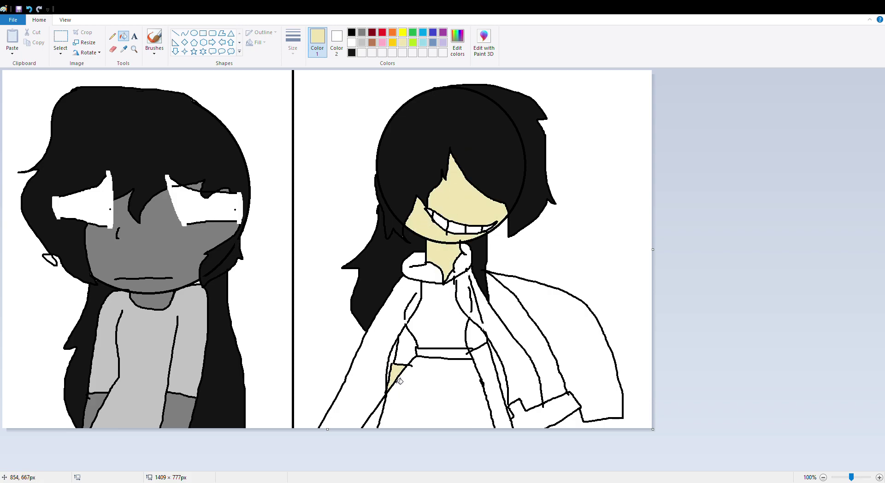
{"action": "left_click", "coordinate": [481, 371]}
Try a gray fill on the second character's torso and undo it.
{"action": "left_click", "coordinate": [362, 33]}
{"action": "left_click", "coordinate": [432, 332]}
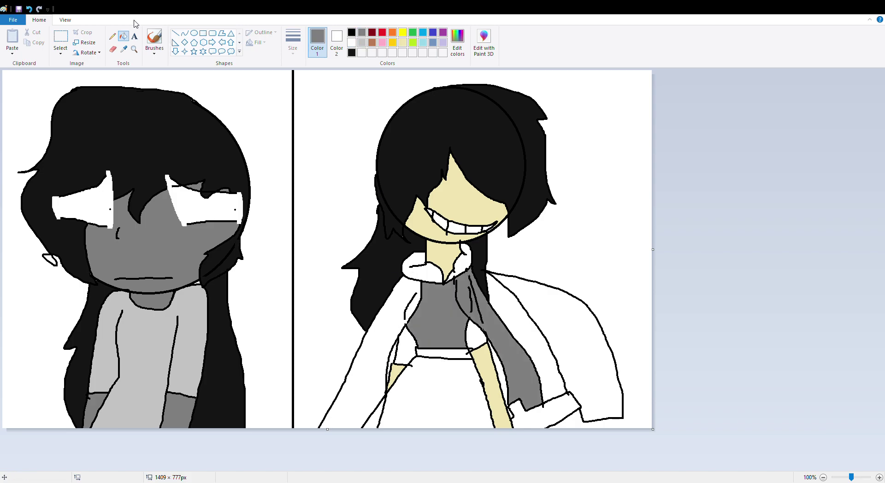
{"action": "left_click", "coordinate": [30, 9]}
Close the outline gap below the collar in black and fill the collar and both cloak panels with a very dark gray.
{"action": "left_click", "coordinate": [112, 36]}
{"action": "left_click", "coordinate": [352, 33]}
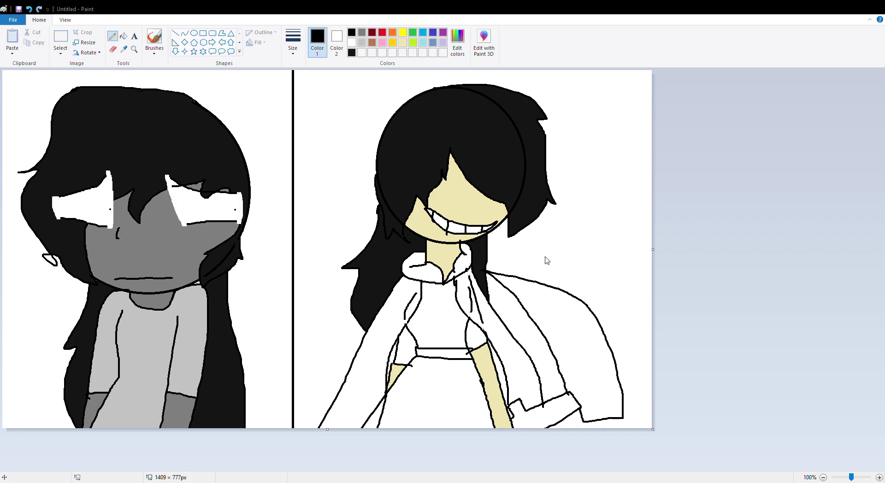
{"action": "left_click", "coordinate": [123, 36]}
{"action": "left_click", "coordinate": [407, 314]}
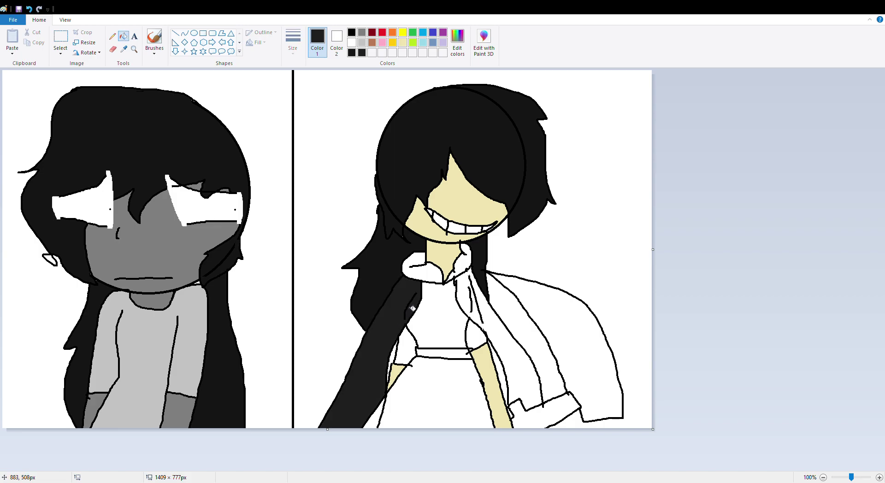
{"action": "left_click", "coordinate": [437, 273]}
{"action": "left_click", "coordinate": [464, 269]}
{"action": "left_click", "coordinate": [470, 306]}
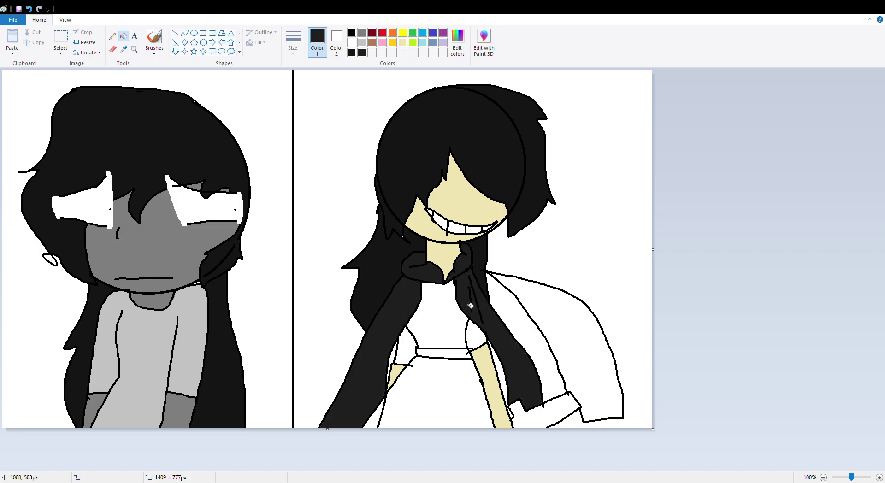
Recolour the stray lines inside the far cloak panel to match its dark gray and erase part of the line crossing the skirt.
{"action": "left_click", "coordinate": [476, 302]}
{"action": "left_click", "coordinate": [479, 302]}
{"action": "left_click", "coordinate": [113, 49]}
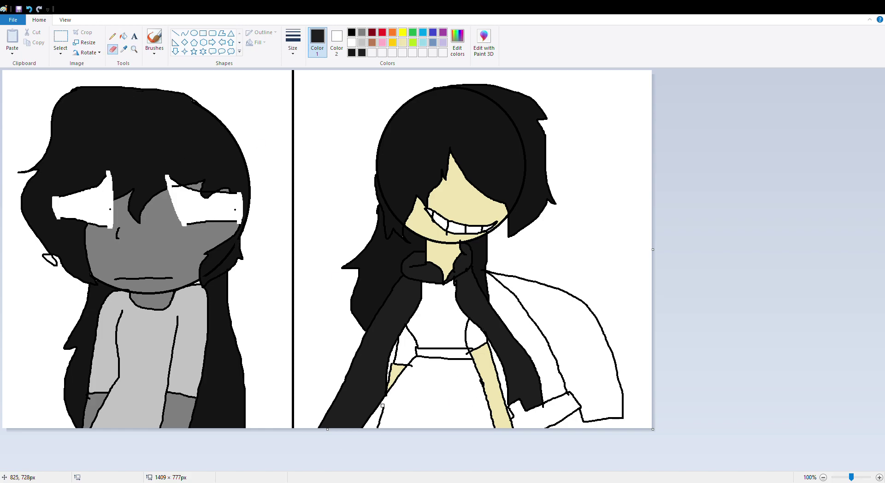
Try filling the skirt, bodice and short sleeves with black and the waistband with gray.
{"action": "left_click", "coordinate": [123, 36]}
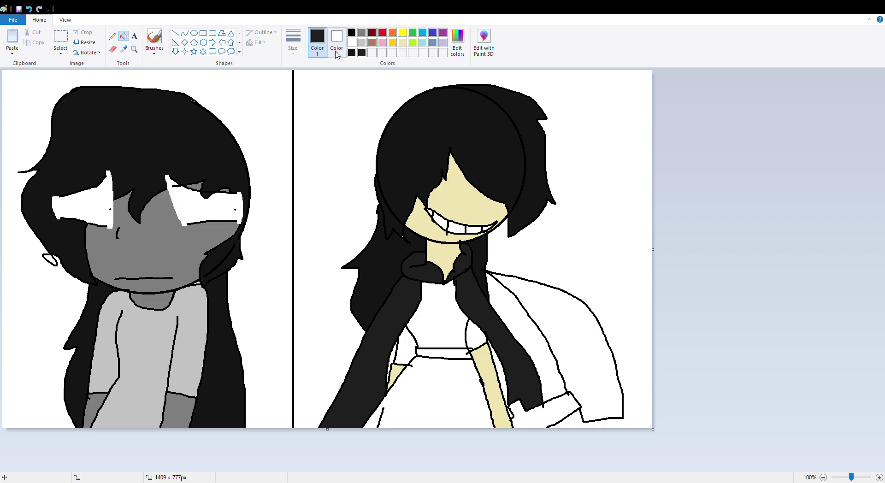
{"action": "left_click", "coordinate": [412, 426]}
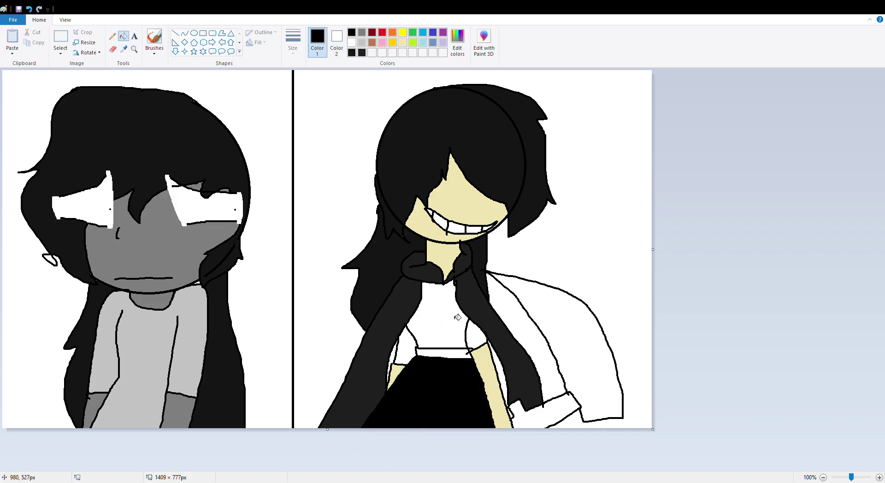
{"action": "left_click", "coordinate": [440, 325]}
{"action": "left_click", "coordinate": [411, 350]}
{"action": "left_click", "coordinate": [480, 345]}
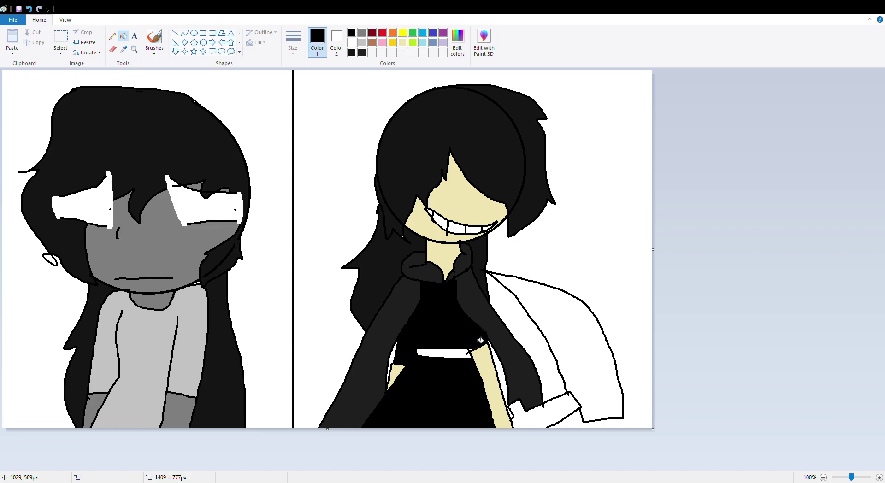
{"action": "left_click", "coordinate": [362, 31]}
{"action": "left_click", "coordinate": [459, 354]}
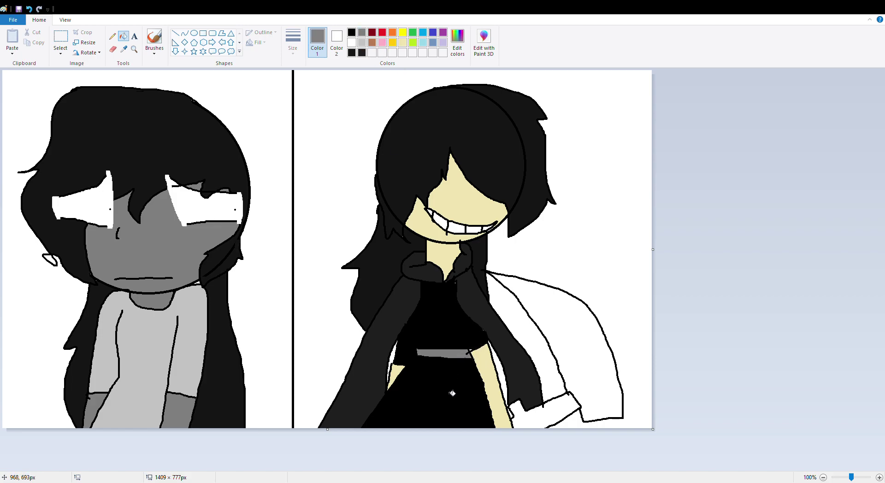
Undo the waistband, sleeve, bodice and skirt fills.
{"action": "left_click", "coordinate": [30, 8]}
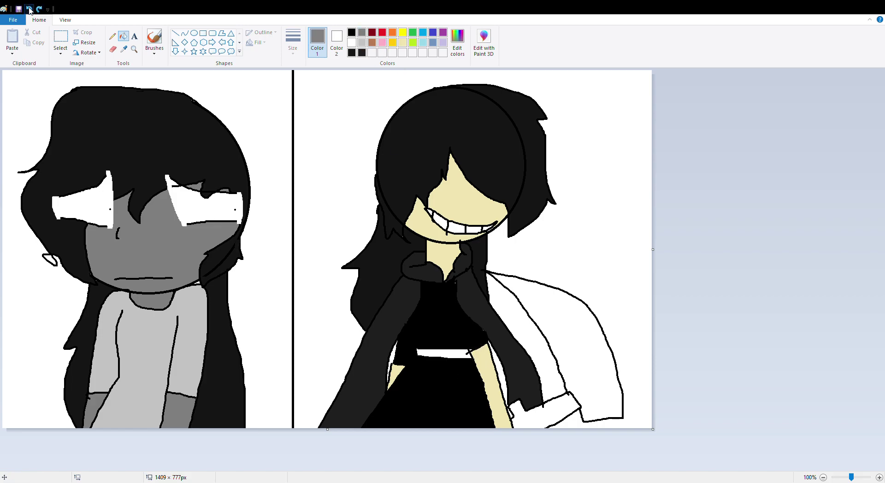
{"action": "left_click", "coordinate": [30, 9]}
{"action": "left_click", "coordinate": [30, 8]}
{"action": "left_click", "coordinate": [30, 8]}
{"action": "left_click", "coordinate": [30, 9]}
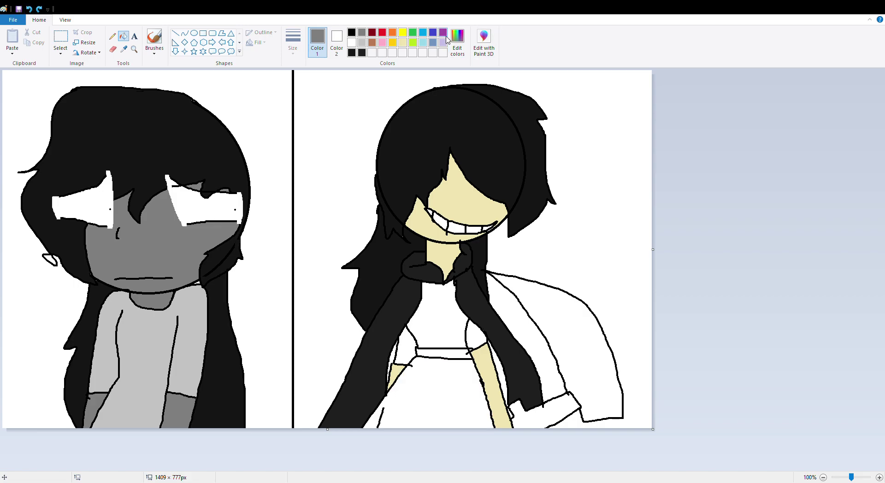
Mix a slightly lighter dark gray and fill the second character's bodice, skirt and both cloak panels with it.
{"action": "left_click", "coordinate": [355, 309]}
{"action": "left_click", "coordinate": [438, 318]}
{"action": "left_click", "coordinate": [431, 391]}
{"action": "left_click", "coordinate": [374, 367]}
{"action": "left_click", "coordinate": [474, 311]}
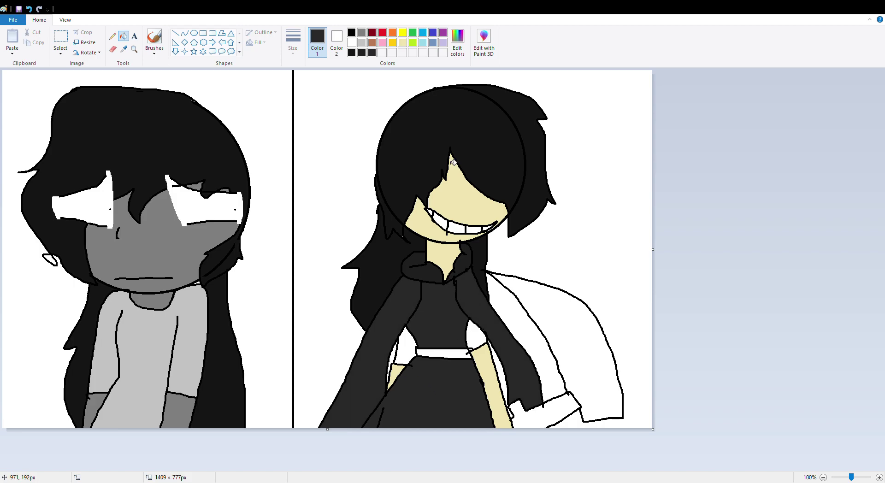
Refill both cloak panels with the darker custom gray used on the collar.
{"action": "left_click", "coordinate": [351, 52]}
{"action": "left_click", "coordinate": [498, 375]}
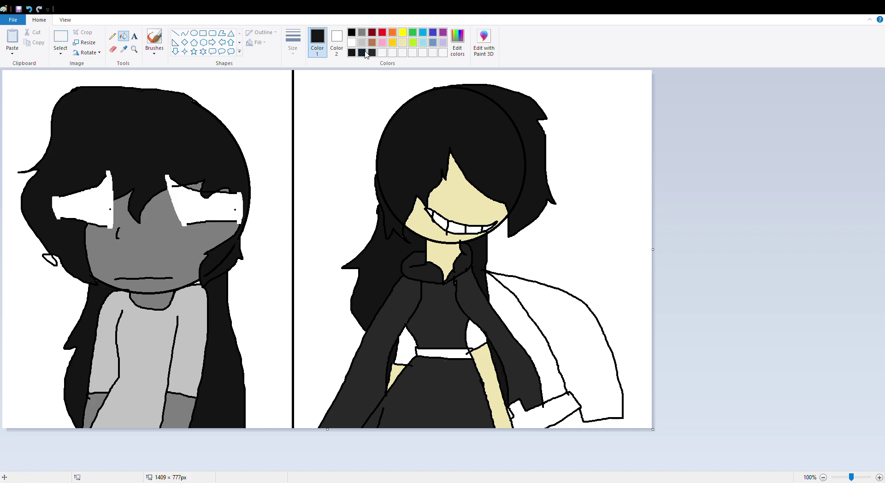
{"action": "left_click", "coordinate": [397, 321]}
{"action": "left_click", "coordinate": [469, 310]}
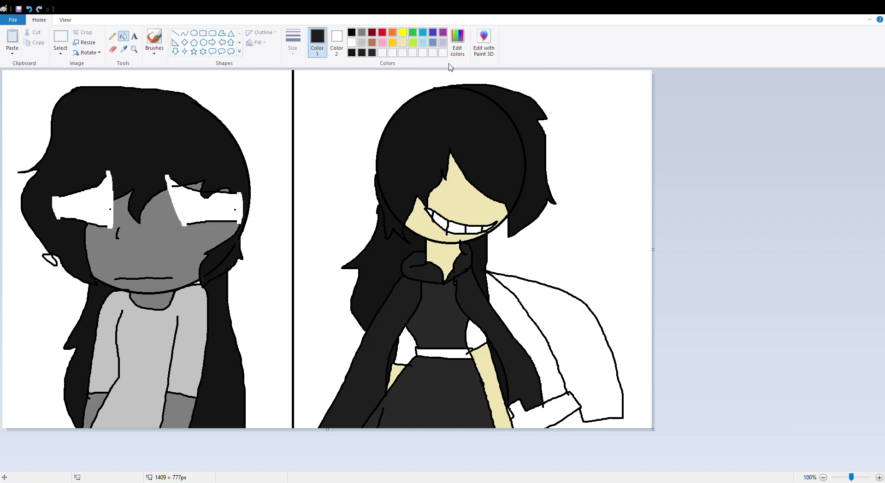
Mix a darker yellow, pencil a shadow line across the second character's face above the grin, and fill the area above it.
{"action": "left_click", "coordinate": [403, 42]}
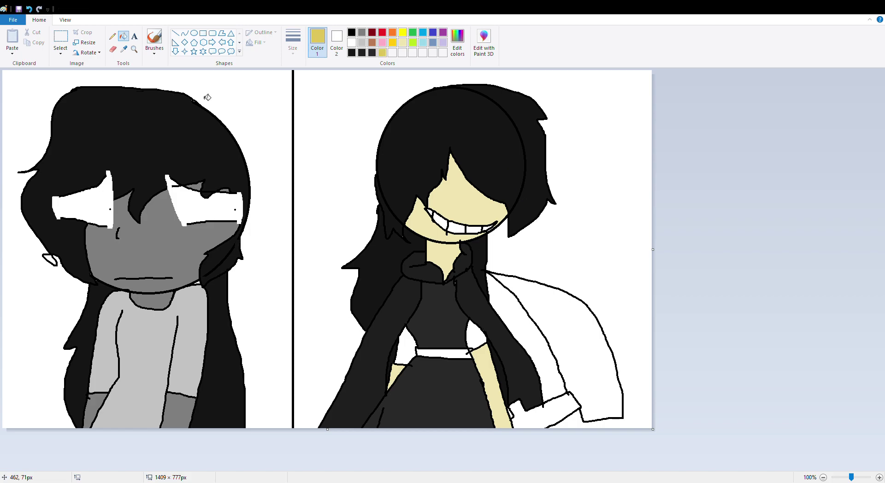
{"action": "left_click", "coordinate": [112, 36]}
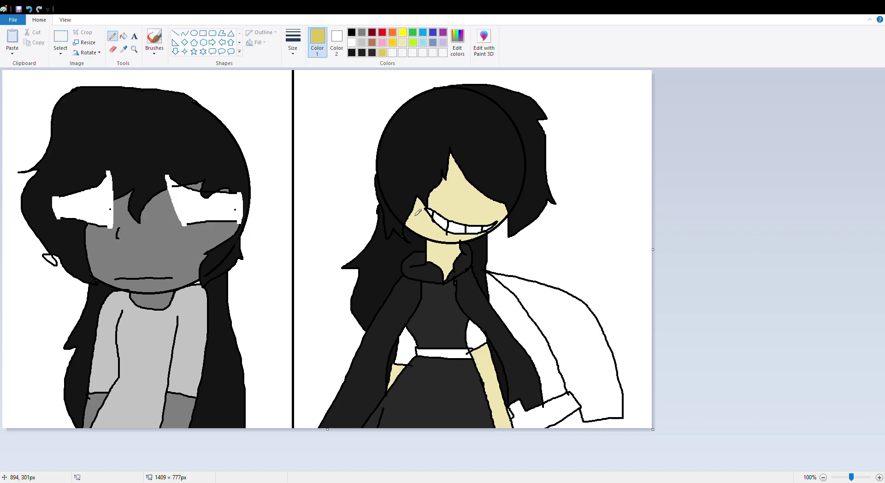
{"action": "left_click_drag", "start_coordinate": [413, 208], "coordinate": [491, 210]}
{"action": "left_click", "coordinate": [123, 36]}
{"action": "left_click", "coordinate": [459, 193]}
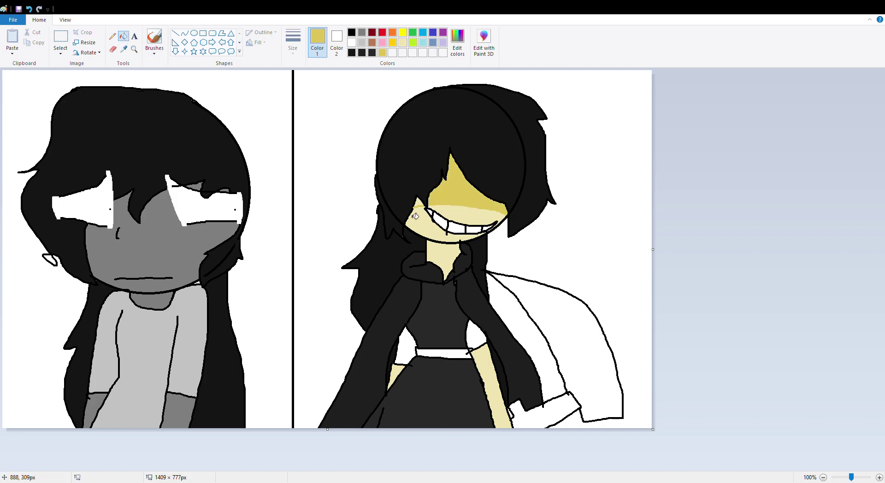
Pencil a darker yellow shadow line across the neck just below the chin and fill the strip above it.
{"action": "left_click", "coordinate": [112, 35]}
{"action": "left_click_drag", "start_coordinate": [426, 247], "coordinate": [454, 248]}
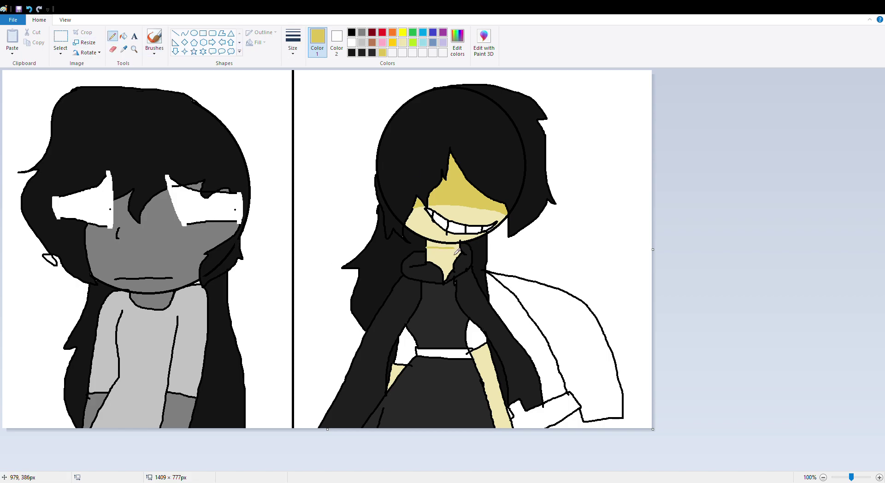
{"action": "left_click", "coordinate": [123, 36]}
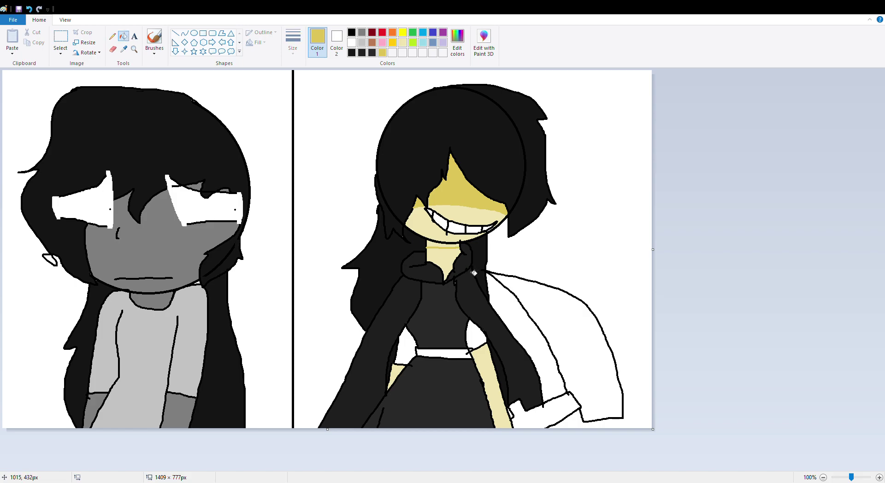
{"action": "left_click", "coordinate": [436, 247]}
Fill both short sleeves beside the second character's waist with the dress's dark gray.
{"action": "left_click", "coordinate": [362, 52]}
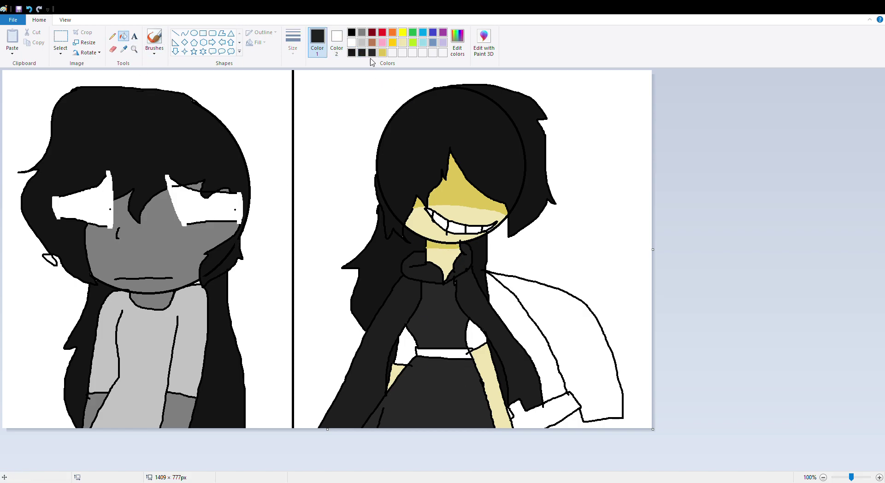
{"action": "left_click", "coordinate": [410, 346]}
{"action": "left_click", "coordinate": [480, 340]}
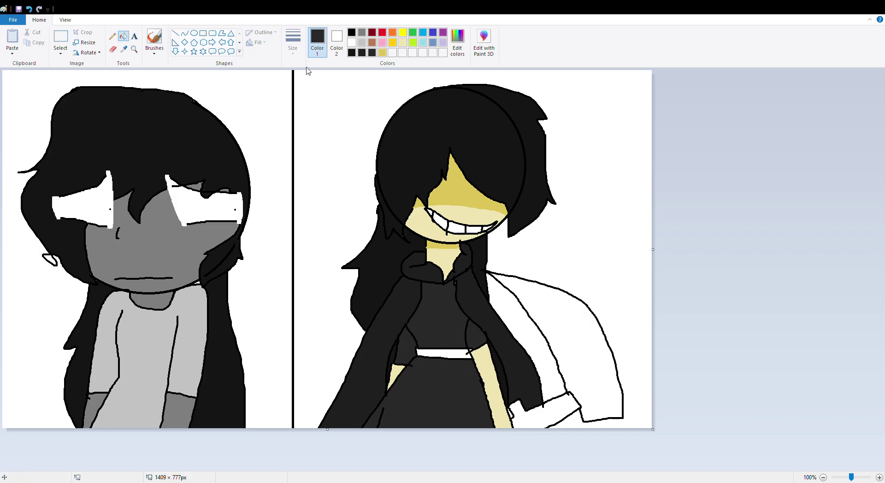
Fill the blade's handle with brown and darken it to a custom dark brown.
{"action": "left_click", "coordinate": [372, 43]}
{"action": "left_click", "coordinate": [554, 416]}
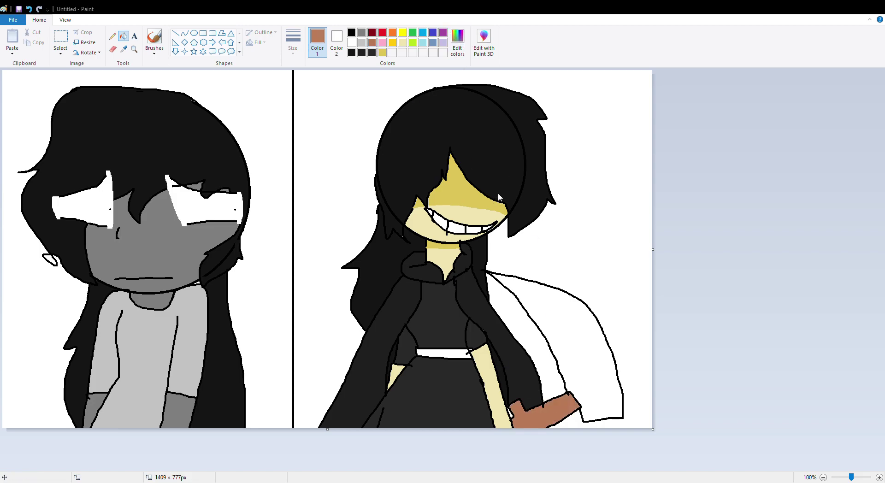
{"action": "left_click", "coordinate": [392, 52]}
{"action": "left_click", "coordinate": [547, 420]}
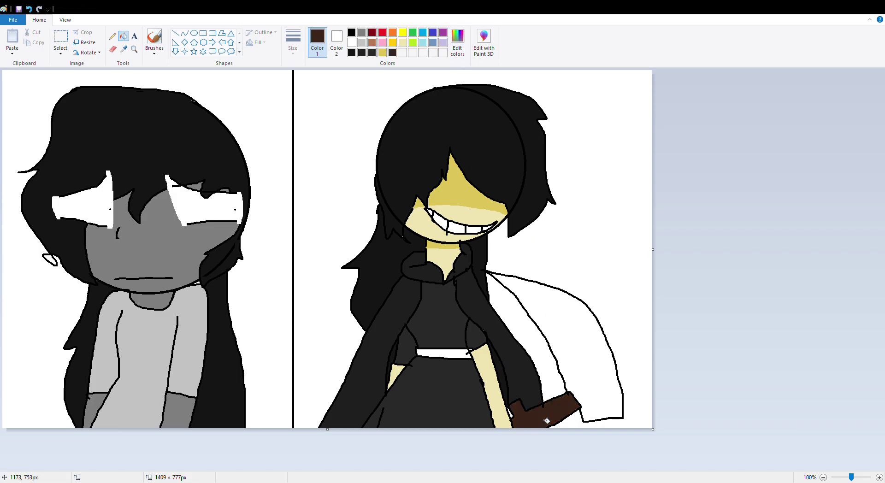
Try drawing a black oval over one side of the second character's bangs and undo it.
{"action": "left_click", "coordinate": [352, 33]}
{"action": "left_click", "coordinate": [184, 33]}
{"action": "left_click", "coordinate": [194, 33]}
{"action": "left_click_drag", "start_coordinate": [437, 205], "coordinate": [404, 151]}
{"action": "left_click", "coordinate": [29, 9]}
Pencil a black patch outline over the second character's eye area beside the bangs and fill all its sections with black.
{"action": "left_click", "coordinate": [112, 37]}
{"action": "mouse_move", "coordinate": [446, 175]}
{"action": "left_mouse_down"}
{"action": "mouse_move", "coordinate": [420, 170]}
{"action": "mouse_move", "coordinate": [406, 183]}
{"action": "mouse_move", "coordinate": [410, 211]}
{"action": "mouse_move", "coordinate": [460, 202]}
{"action": "mouse_move", "coordinate": [456, 182]}
{"action": "mouse_move", "coordinate": [441, 173]}
{"action": "left_mouse_up"}
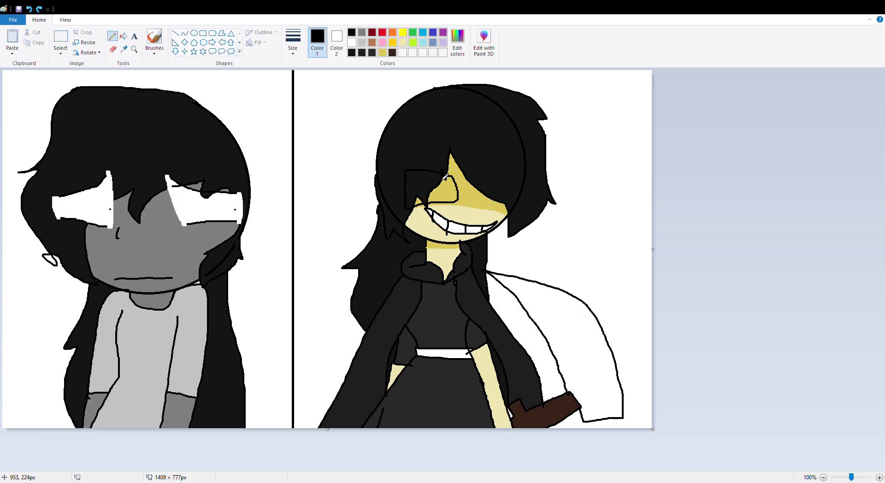
{"action": "left_click", "coordinate": [123, 36]}
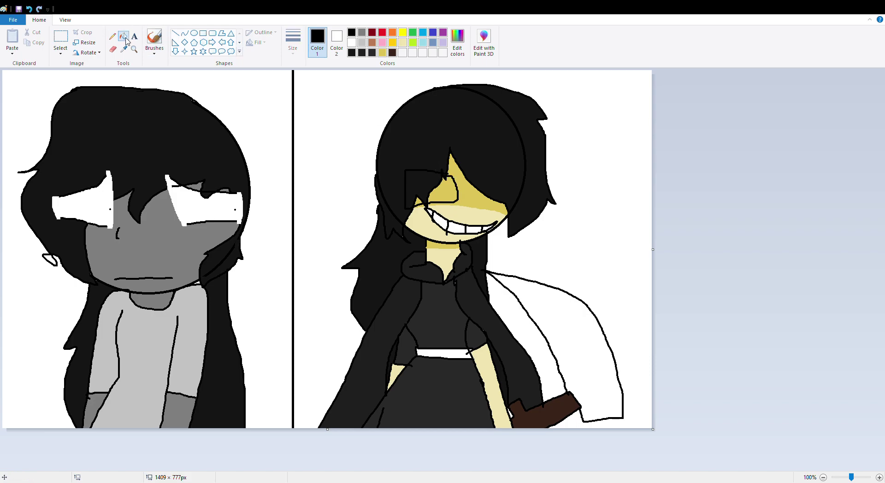
{"action": "left_click", "coordinate": [421, 188]}
{"action": "left_click", "coordinate": [444, 192]}
{"action": "left_click", "coordinate": [420, 202]}
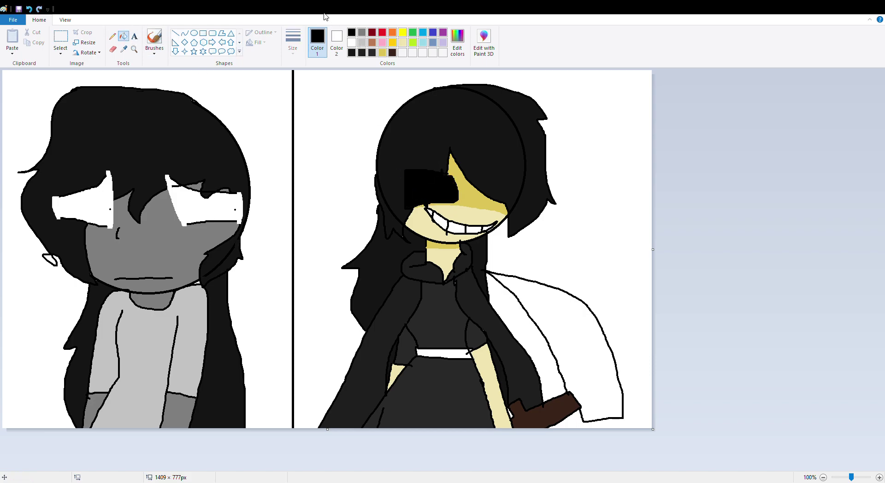
Draw a small upright white oval as a pupil inside the black patch over the second character's eye.
{"action": "left_click", "coordinate": [352, 42]}
{"action": "left_click", "coordinate": [194, 32]}
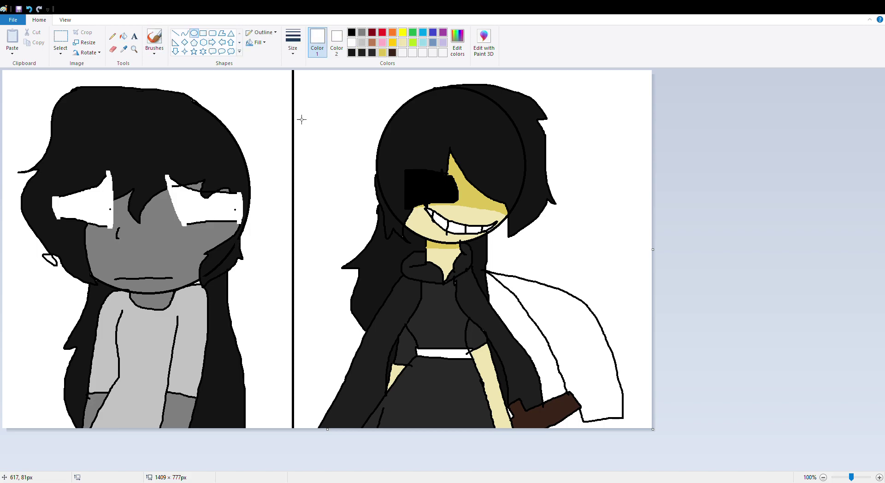
{"action": "left_click_drag", "start_coordinate": [419, 192], "coordinate": [412, 178]}
{"action": "left_click", "coordinate": [335, 168]}
Fill the second character's background with gray and darken it to a custom near-black, and fill the first character's background with dark gray.
{"action": "left_click", "coordinate": [123, 36]}
{"action": "left_click", "coordinate": [362, 33]}
{"action": "left_click", "coordinate": [559, 243]}
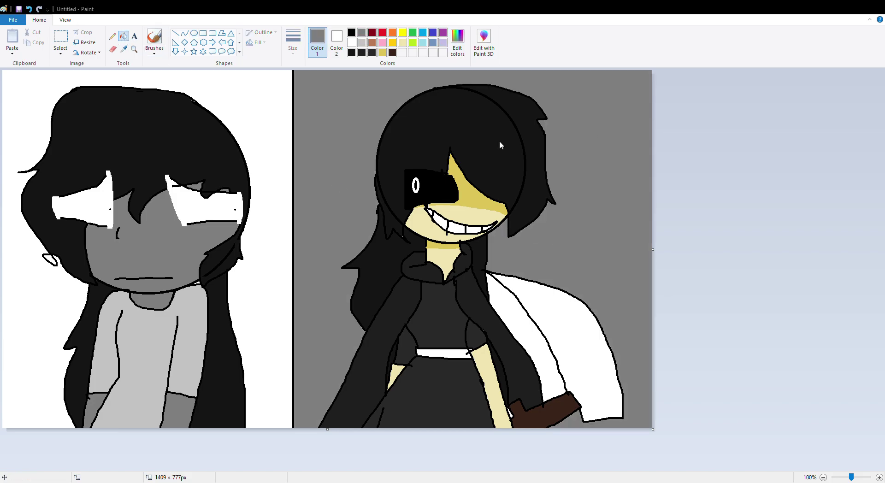
{"action": "left_click", "coordinate": [351, 31]}
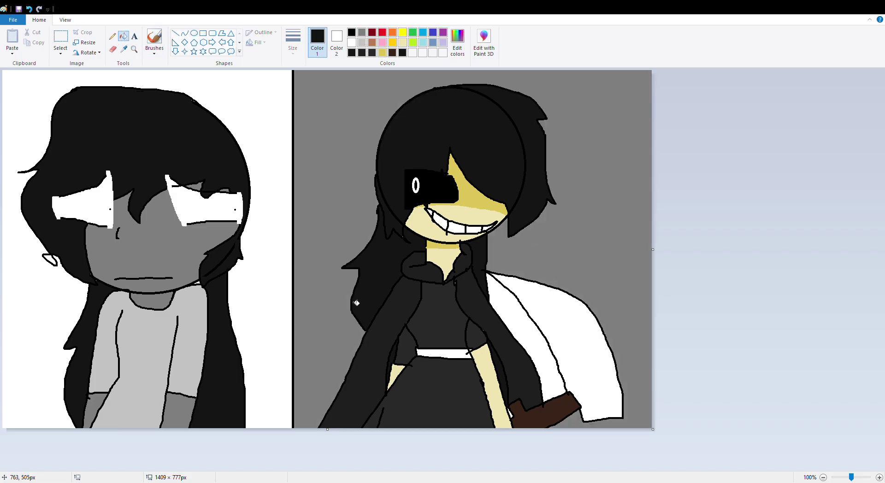
{"action": "left_click", "coordinate": [346, 277]}
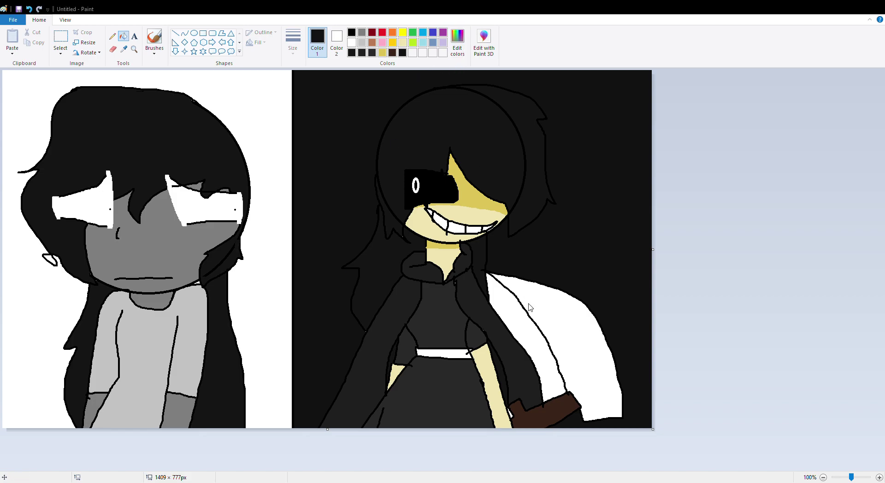
{"action": "left_click", "coordinate": [346, 310]}
{"action": "left_click", "coordinate": [501, 308]}
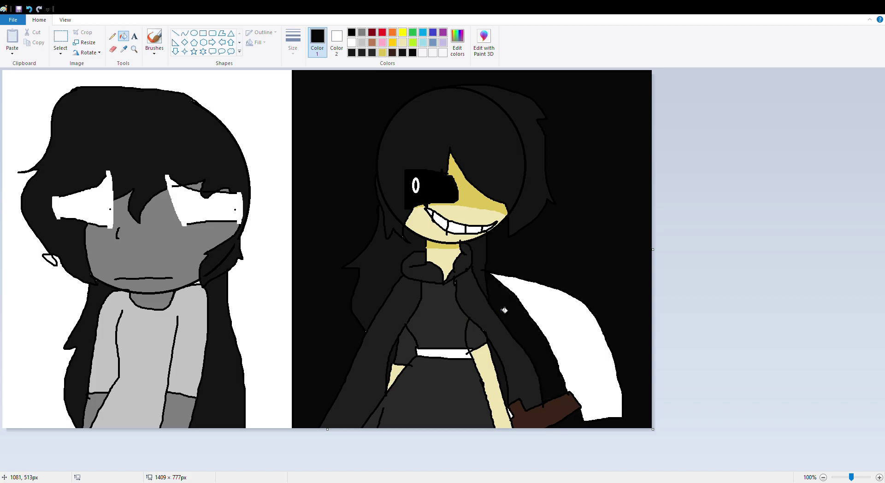
{"action": "left_click", "coordinate": [372, 52]}
{"action": "left_click", "coordinate": [265, 94]}
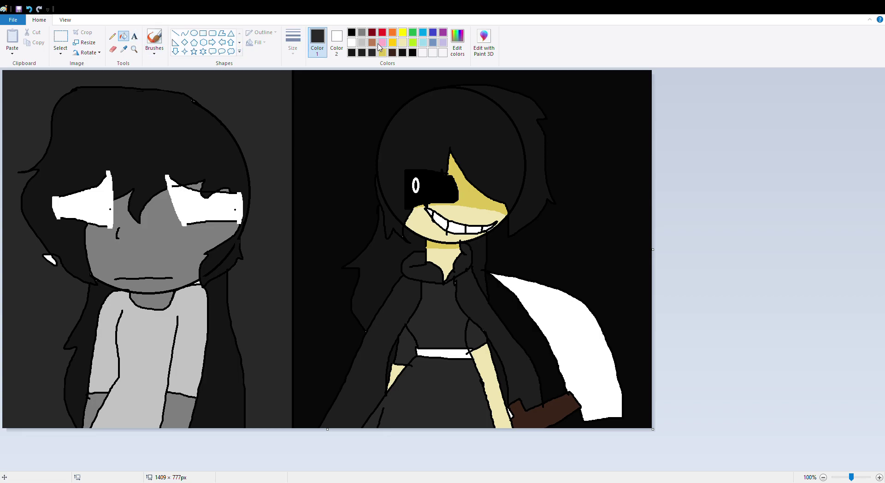
Pencil a large curved black outline behind the second character on each side, from the hair and shoulders down and outward.
{"action": "left_click", "coordinate": [351, 32]}
{"action": "left_click", "coordinate": [112, 36]}
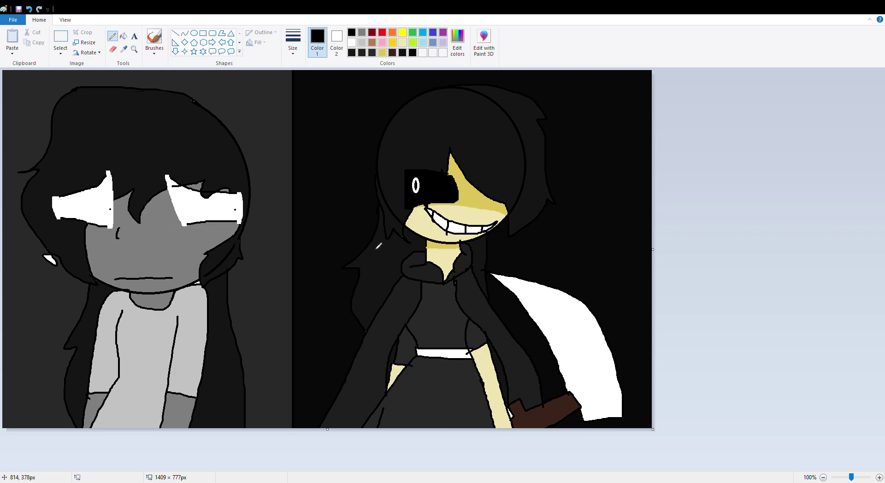
{"action": "mouse_move", "coordinate": [375, 241]}
{"action": "left_mouse_down"}
{"action": "mouse_move", "coordinate": [317, 239]}
{"action": "mouse_move", "coordinate": [295, 330]}
{"action": "left_mouse_up"}
{"action": "left_click_drag", "start_coordinate": [583, 278], "coordinate": [642, 419]}
Fill all sections of the curved shapes behind the second character with dark gray, including the gaps around the blade.
{"action": "left_click", "coordinate": [123, 36]}
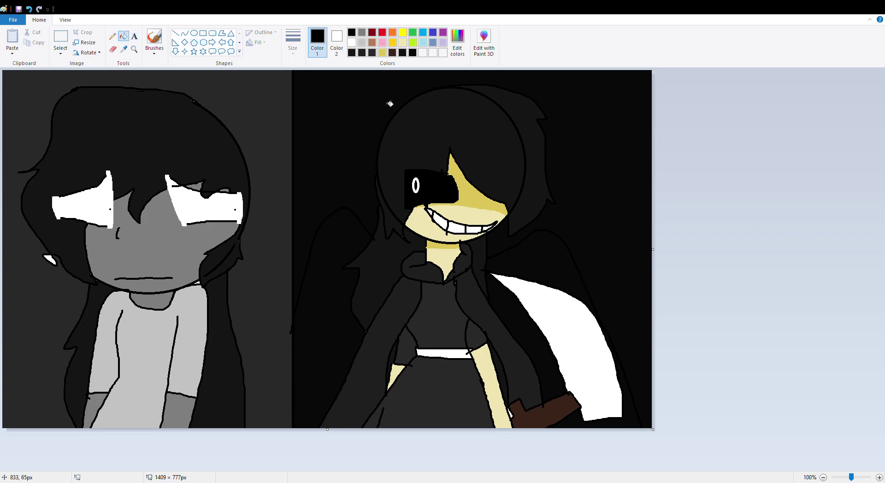
{"action": "left_click", "coordinate": [362, 52]}
{"action": "left_click", "coordinate": [306, 310]}
{"action": "left_click", "coordinate": [539, 258]}
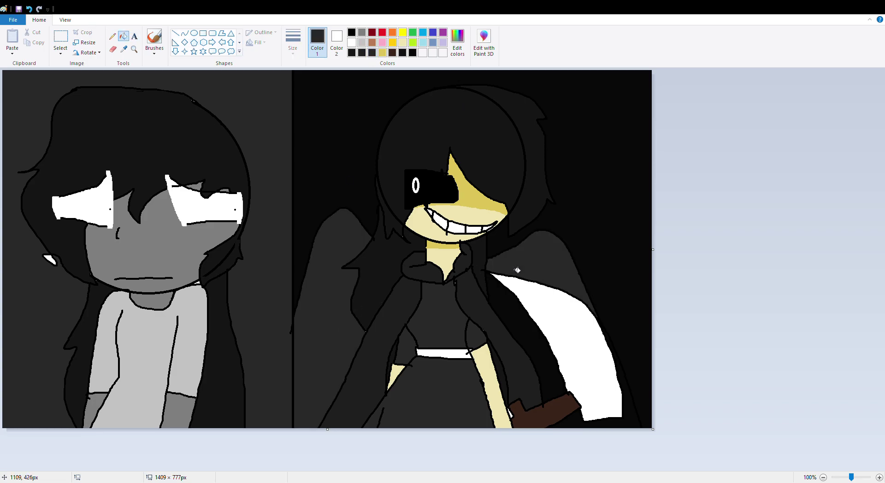
{"action": "left_click", "coordinate": [516, 332]}
{"action": "left_click", "coordinate": [626, 426]}
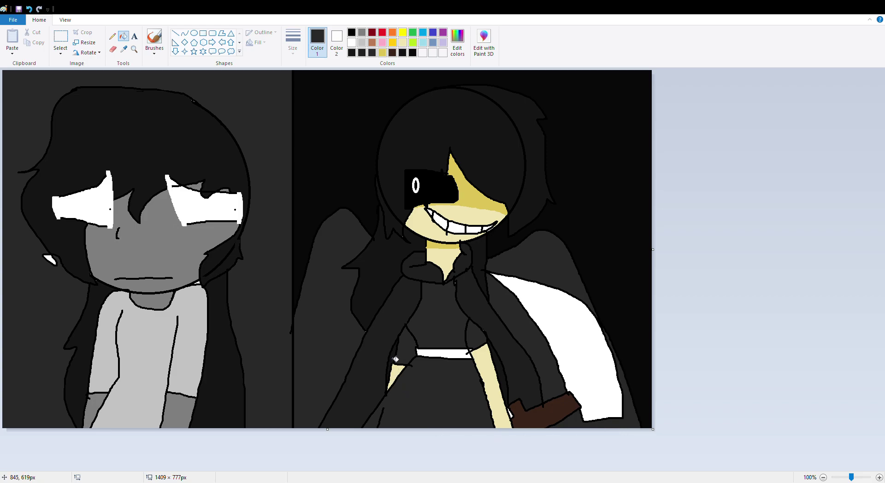
Add the dark red text "HAPPY HALLOWEEN :)" across the upper part of the second character's half.
{"action": "left_click", "coordinate": [134, 36]}
{"action": "left_click", "coordinate": [371, 32]}
{"action": "left_click_drag", "start_coordinate": [340, 82], "coordinate": [645, 130]}
{"action": "type", "text": "HA"}
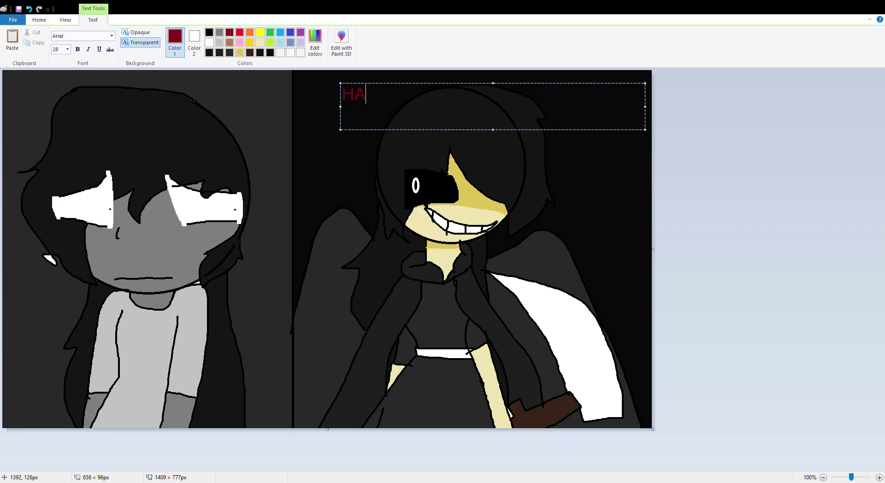
{"action": "type", "text": "PPY HALLO"}
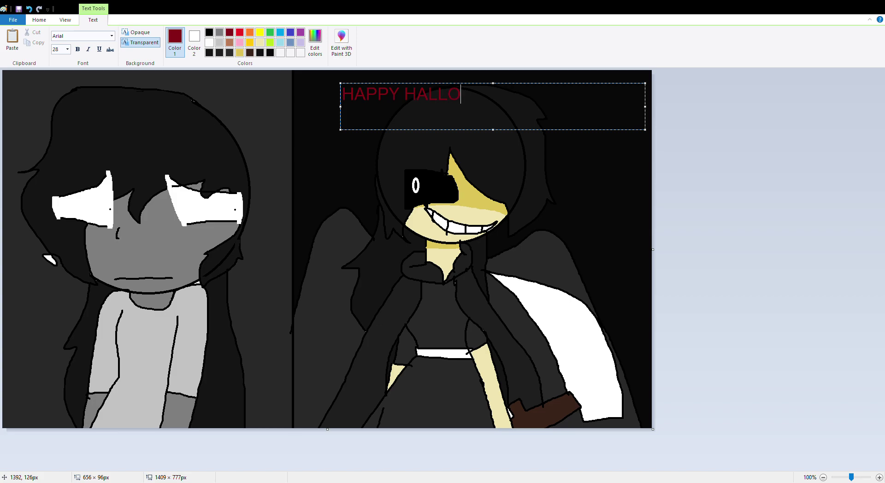
{"action": "type", "text": "WEEN :)"}
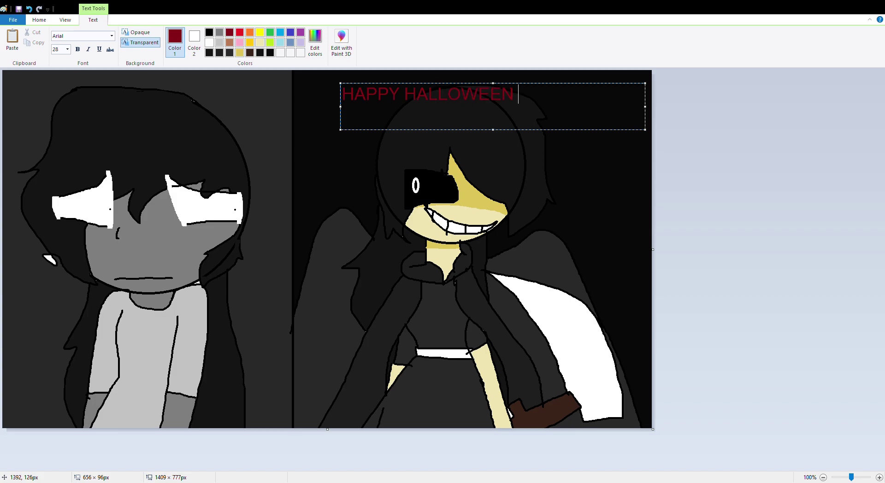